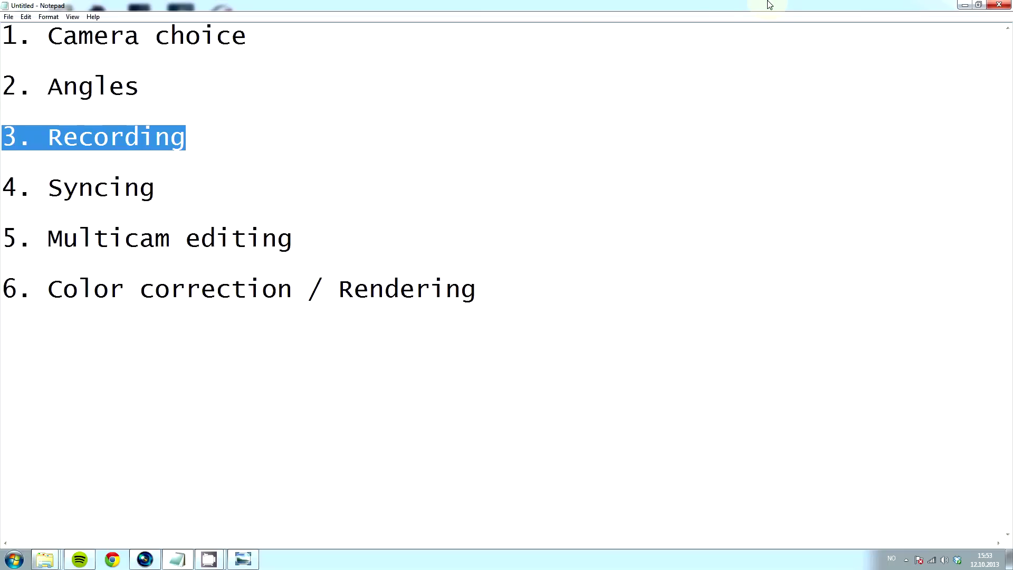
# Step: Bring the song "Djent Song 1 Final" from the Amp Testing music folder onto the start of the Vegas Pro timeline
pyautogui.click(766, 172)
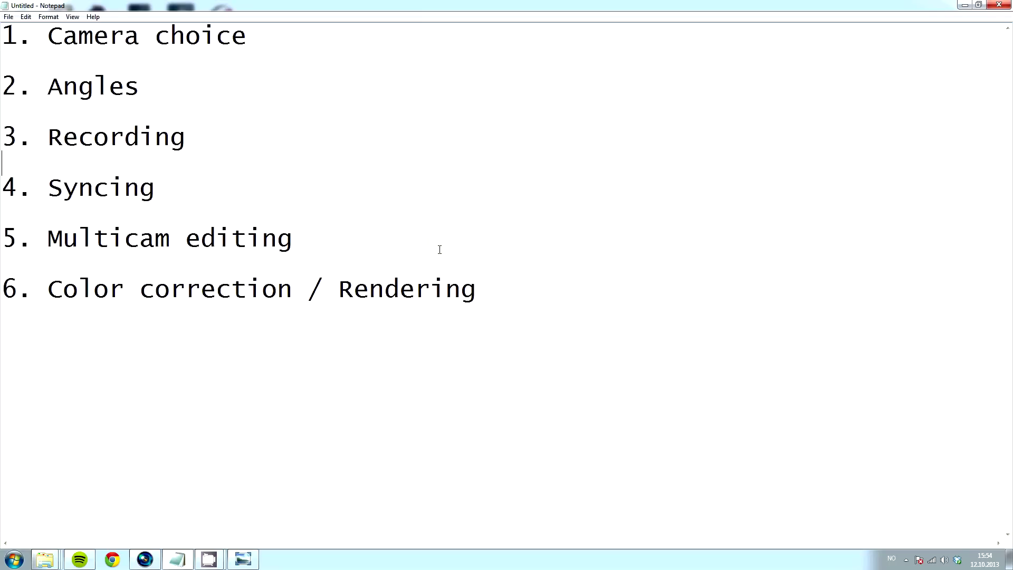
pyautogui.click(45, 559)
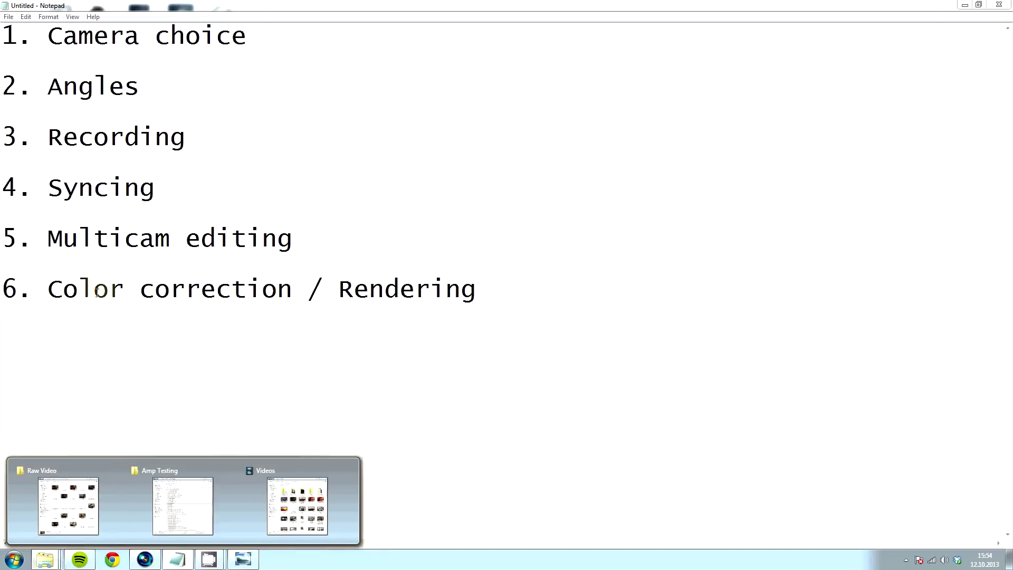
pyautogui.click(175, 496)
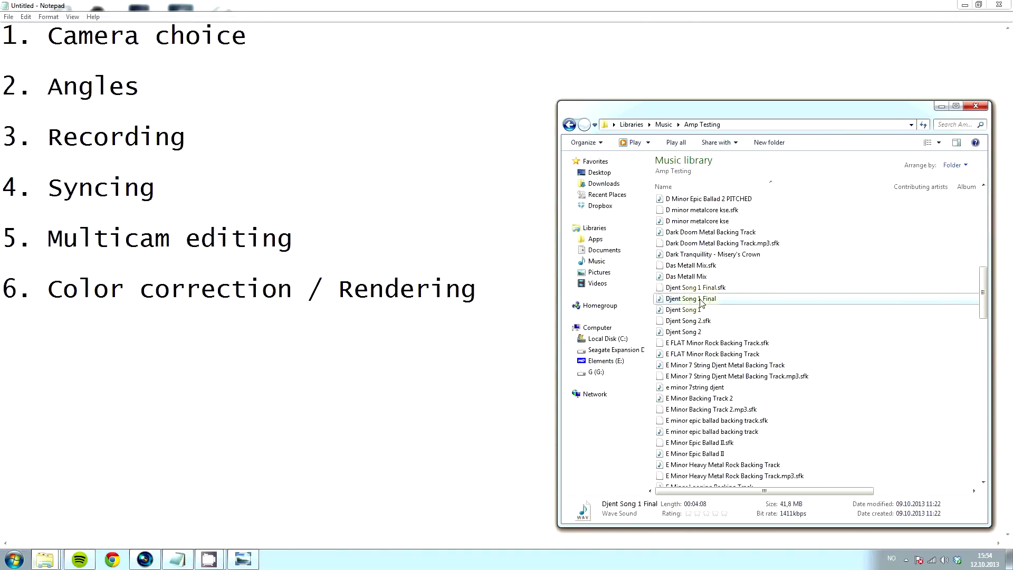
pyautogui.moveTo(701, 302); pyautogui.dragTo(149, 355)
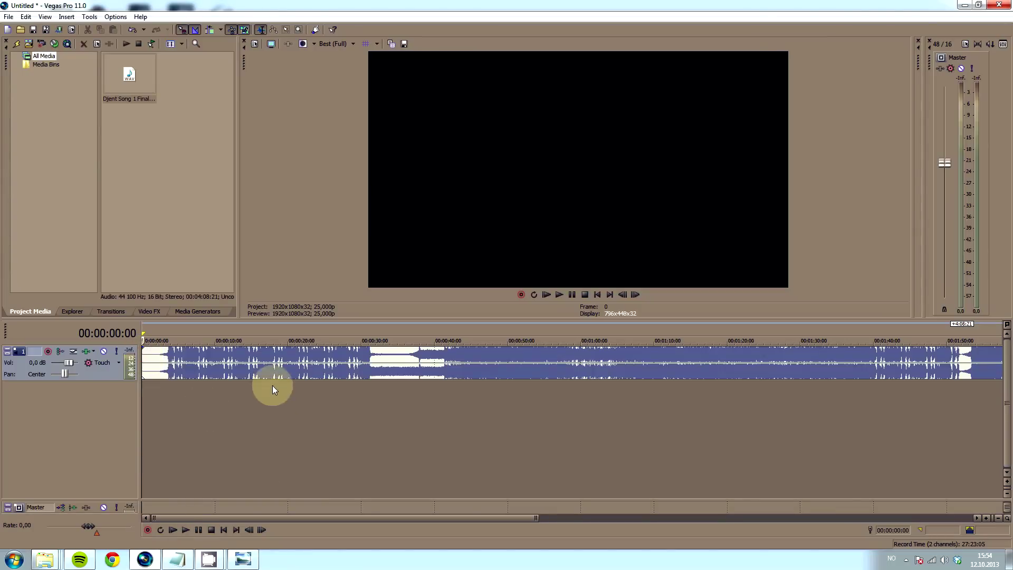
pyautogui.scroll(-3, 273, 389)
# Step: Import the clips MVI_8899, MVI_8900 and MVI_8901 from the Raw Video folder into the project media
pyautogui.moveTo(45, 558)
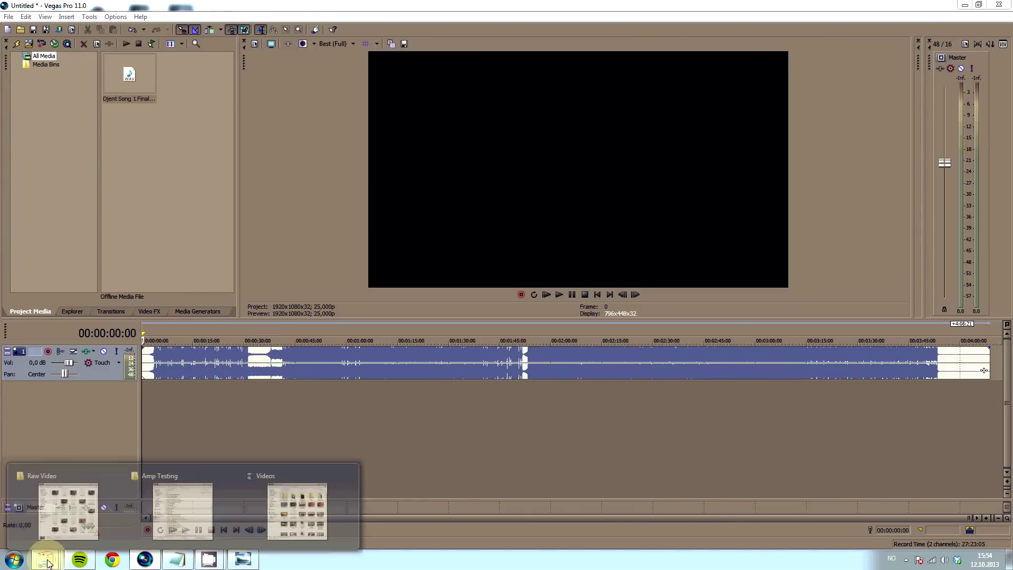
pyautogui.click(66, 506)
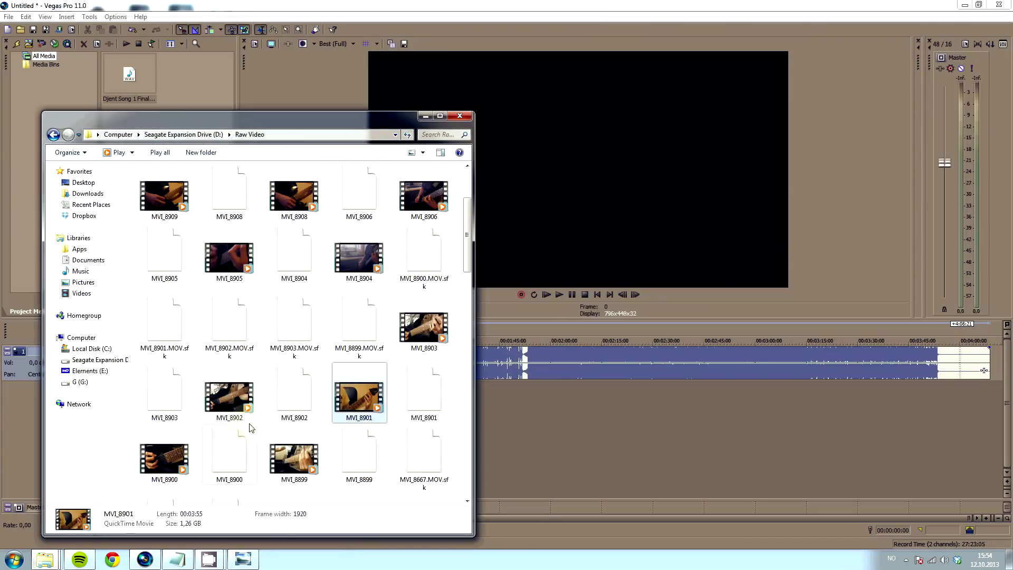
pyautogui.keyDown('ctrl'); pyautogui.click(290, 457); pyautogui.keyUp('ctrl')
pyautogui.keyDown('ctrl'); pyautogui.click(165, 462); pyautogui.keyUp('ctrl')
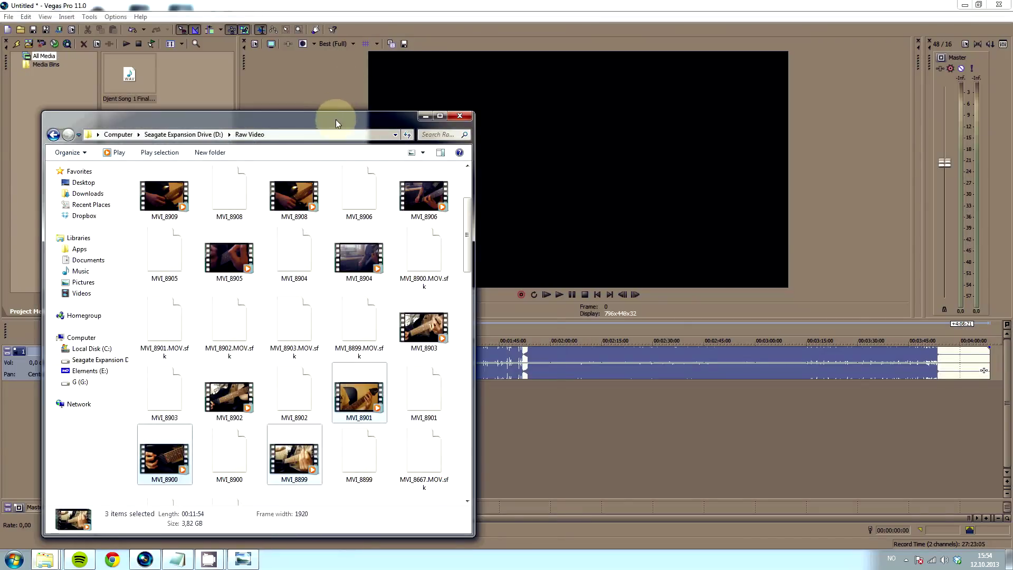
pyautogui.moveTo(336, 119); pyautogui.dragTo(632, 82)
pyautogui.moveTo(656, 356); pyautogui.dragTo(169, 177)
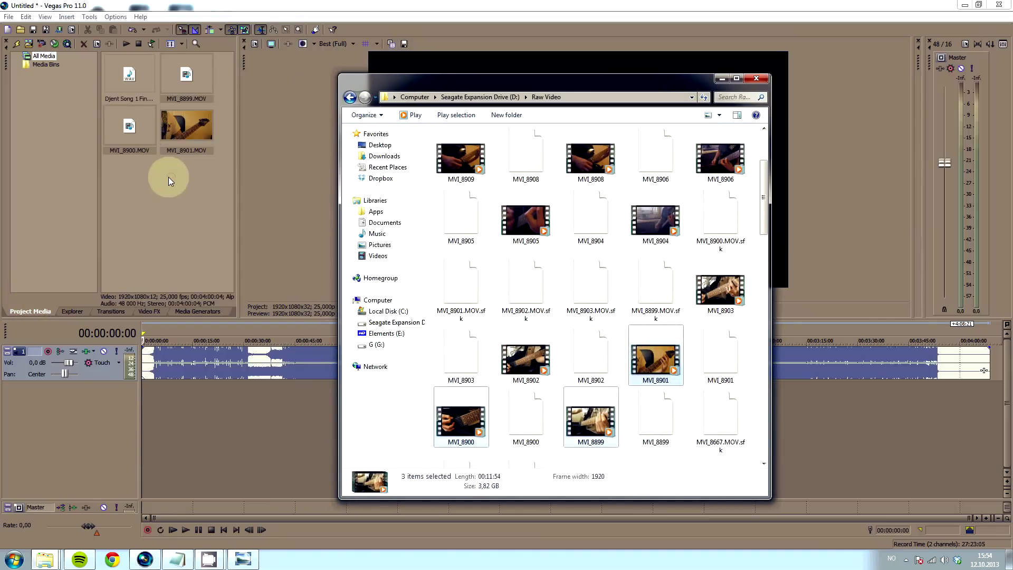
pyautogui.click(187, 214)
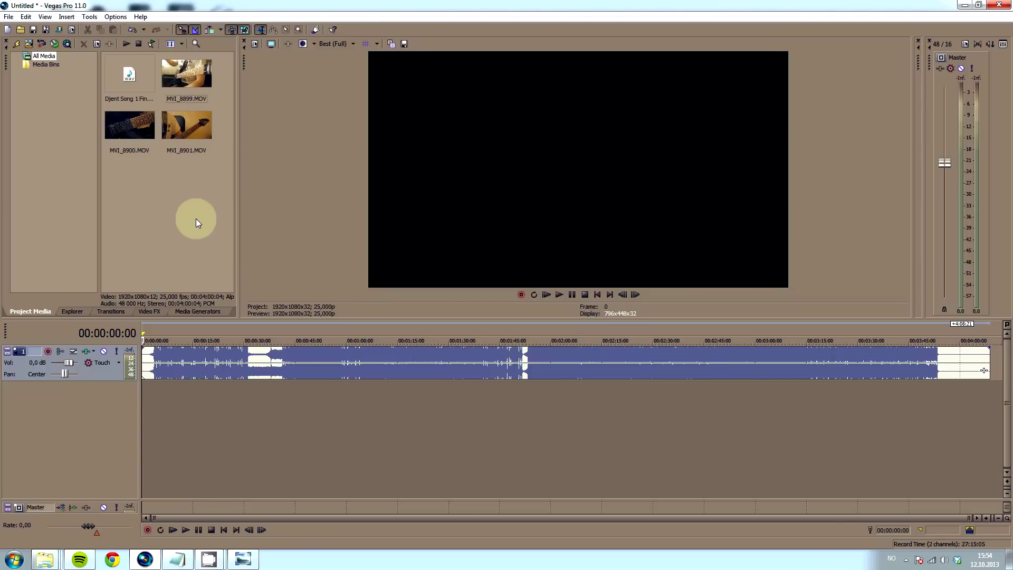
# Step: Place MVI_8899.MOV at the start of the timeline above the song and compare both audio waveforms around the song's first notes
pyautogui.click(189, 68)
pyautogui.moveTo(203, 84); pyautogui.dragTo(146, 339)
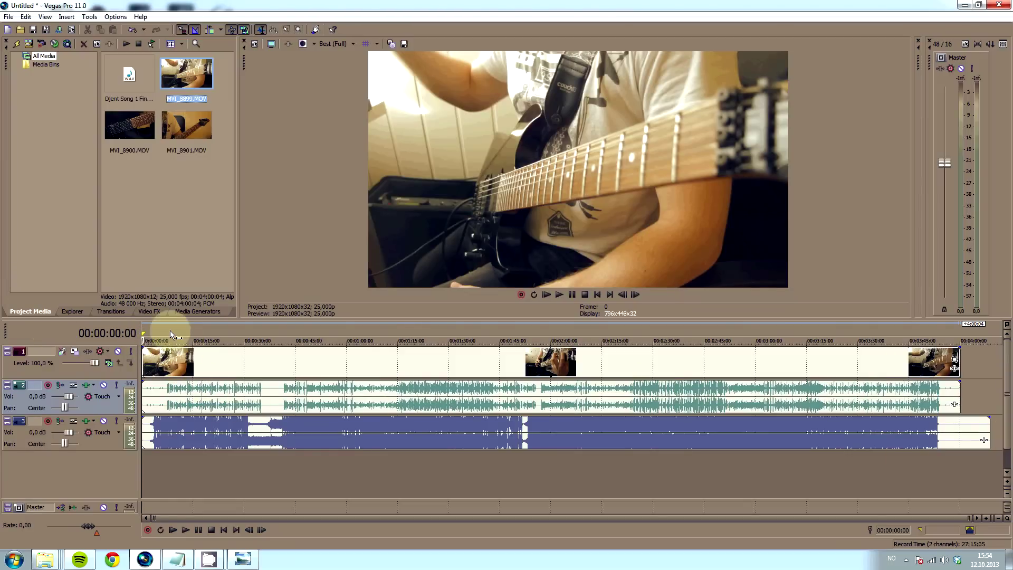
pyautogui.click(154, 337)
pyautogui.scroll(5, 344, 385)
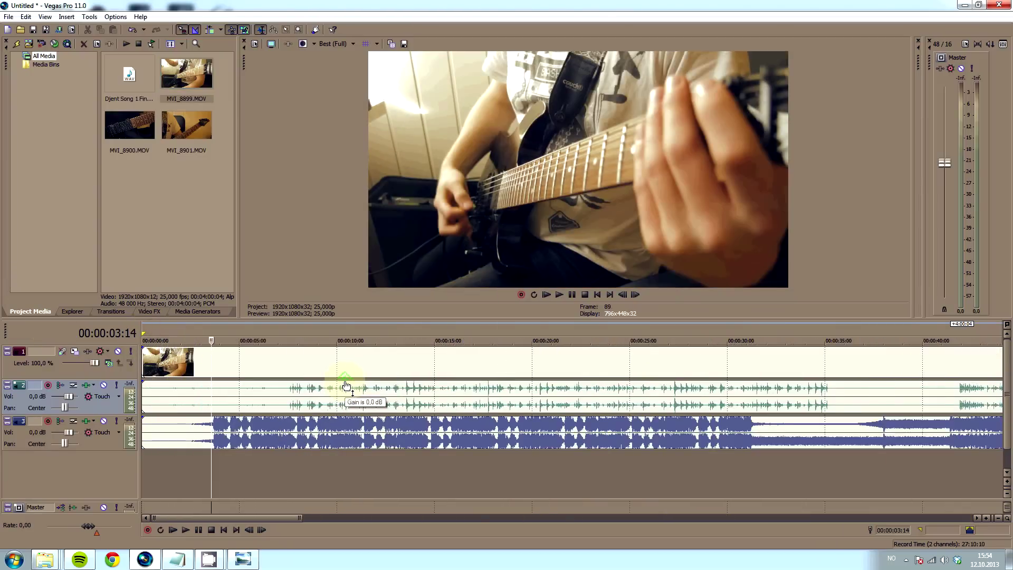
pyautogui.scroll(3, 346, 386)
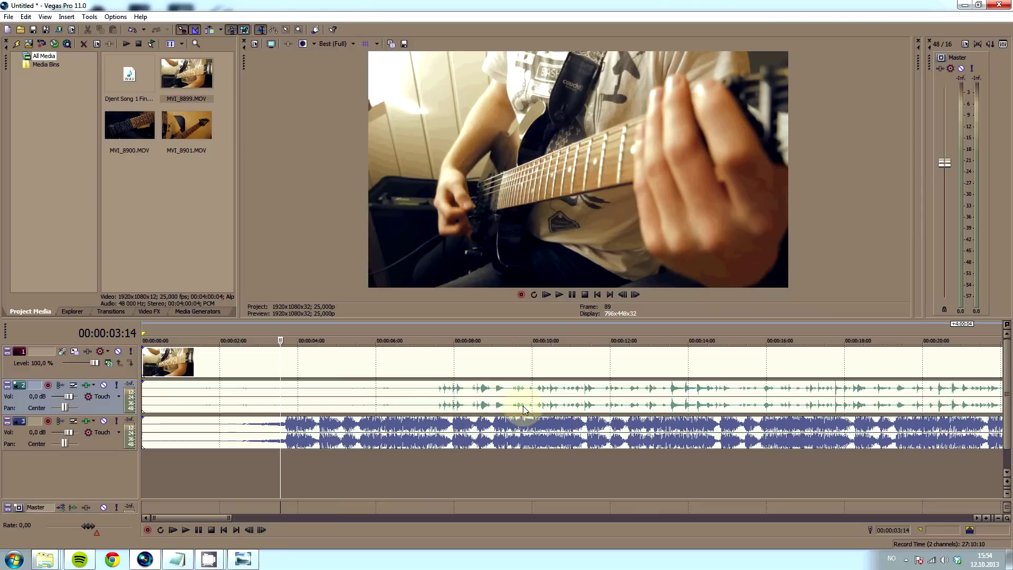
pyautogui.scroll(-4, 446, 385)
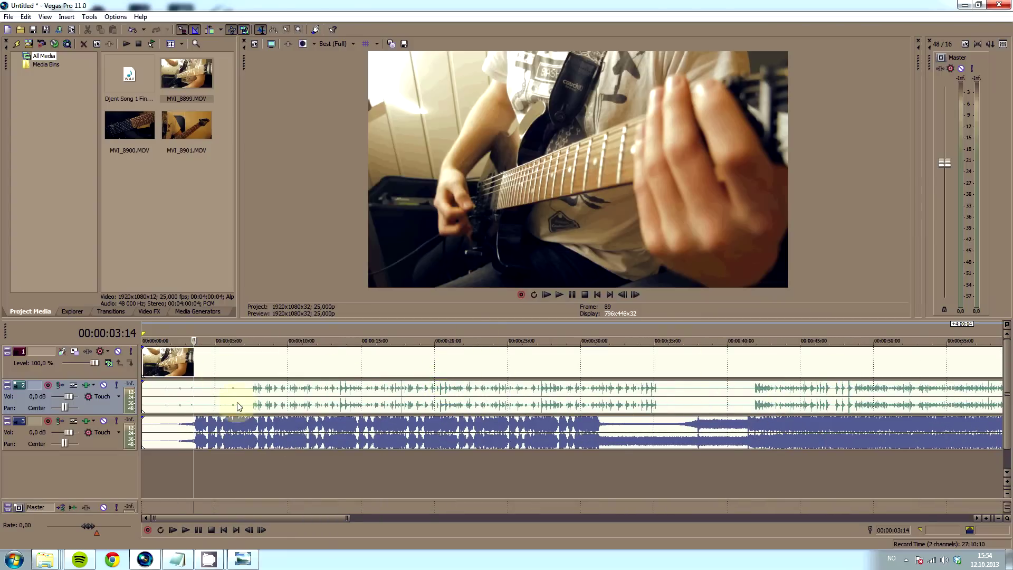
pyautogui.scroll(4, 248, 408)
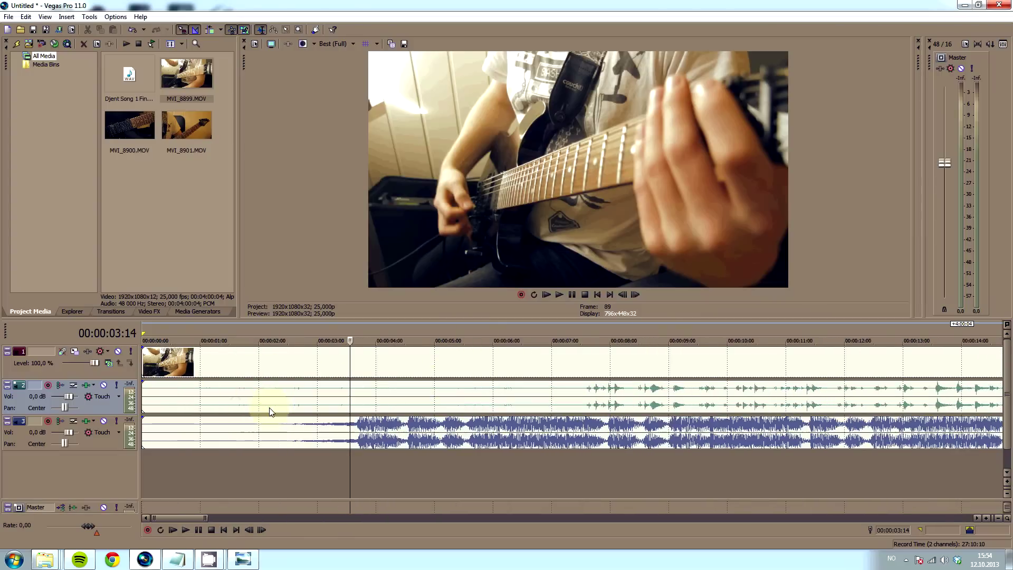
# Step: Turn off Ignore Event Grouping and trim about 4 seconds off the start of the MVI_8899 video and its audio
pyautogui.click(146, 357)
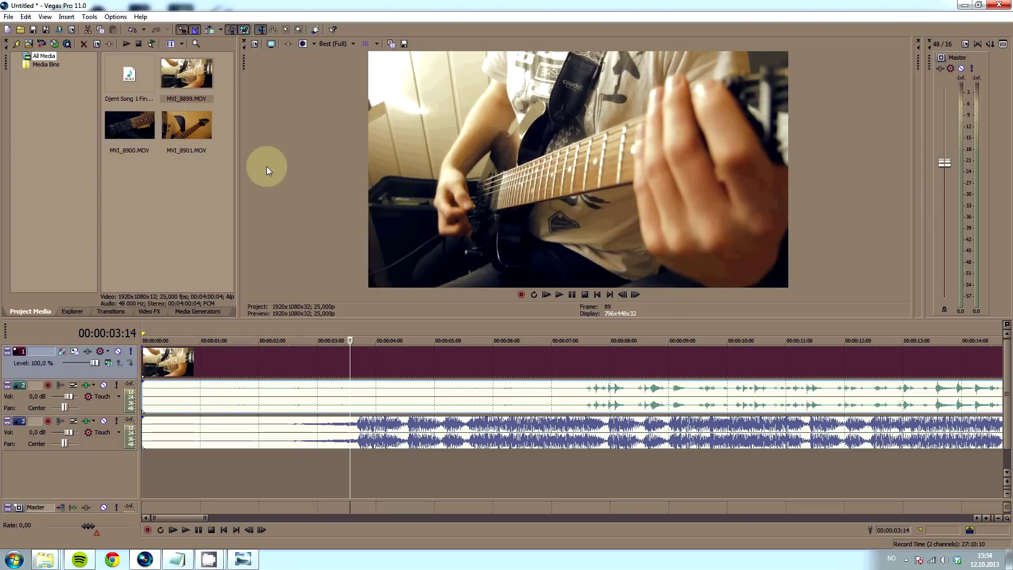
pyautogui.click(244, 30)
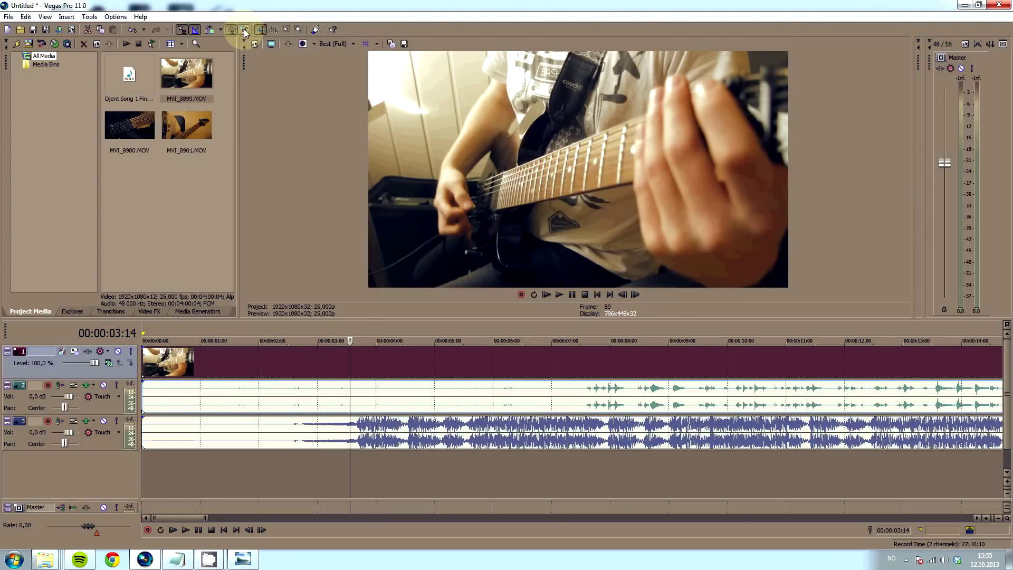
pyautogui.scroll(-3, 264, 369)
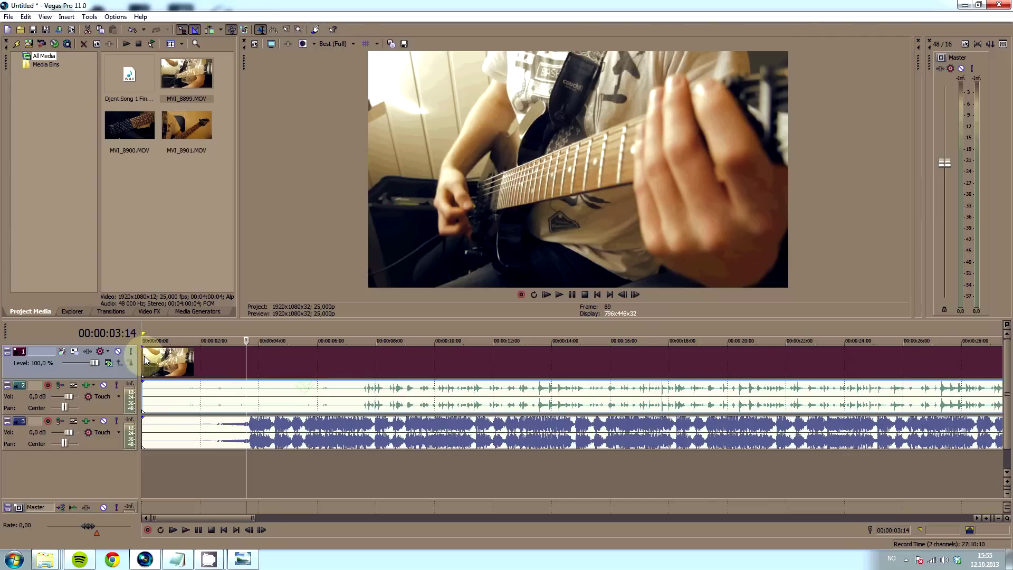
pyautogui.moveTo(144, 355); pyautogui.dragTo(266, 367)
# Step: Move the trimmed MVI_8899 clip earlier until its first guitar peak lines up with the first loud peak of the song
pyautogui.moveTo(342, 368); pyautogui.dragTo(237, 369)
pyautogui.scroll(6, 339, 388)
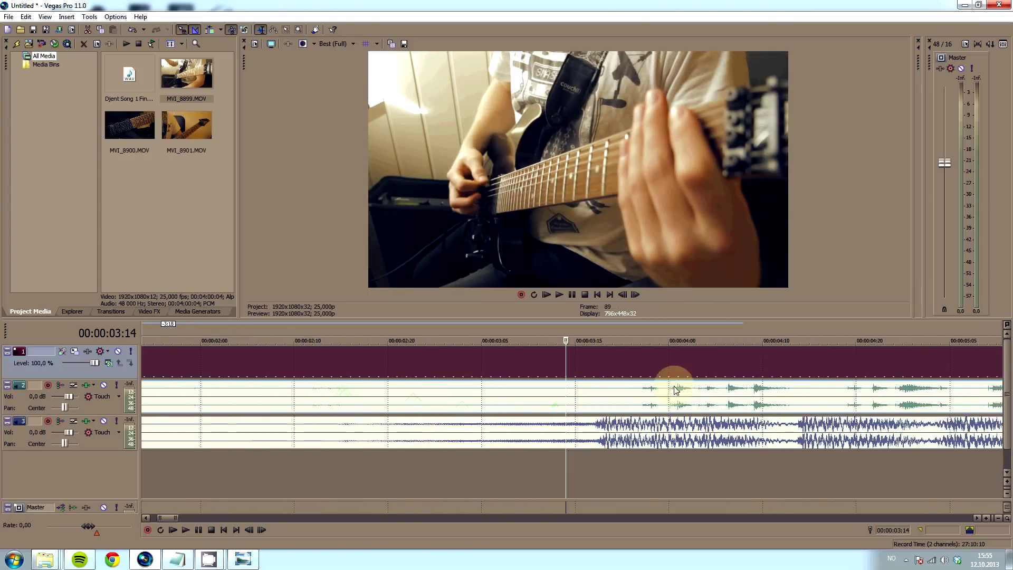
pyautogui.moveTo(697, 366); pyautogui.dragTo(663, 365)
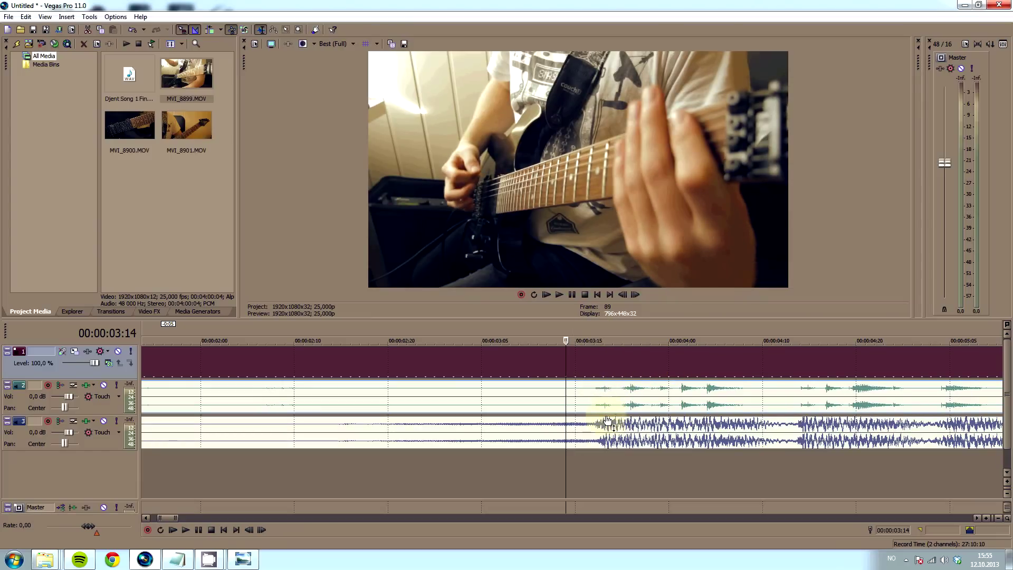
# Step: Examine the alignment of the clip and song waveforms at the breaks around 00:00:37:22 and 00:01:52:19
pyautogui.scroll(-10, 563, 389)
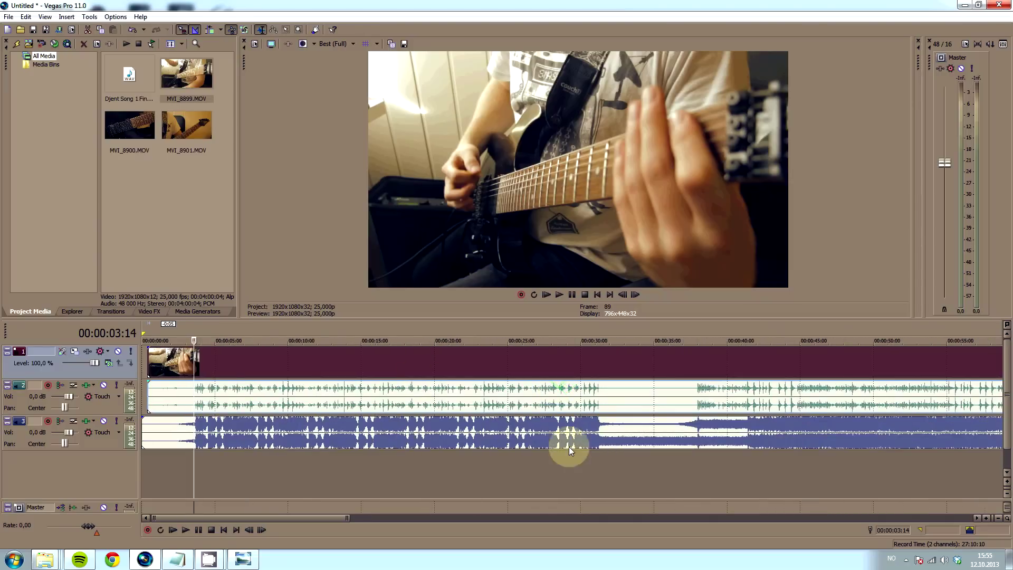
pyautogui.click(699, 328)
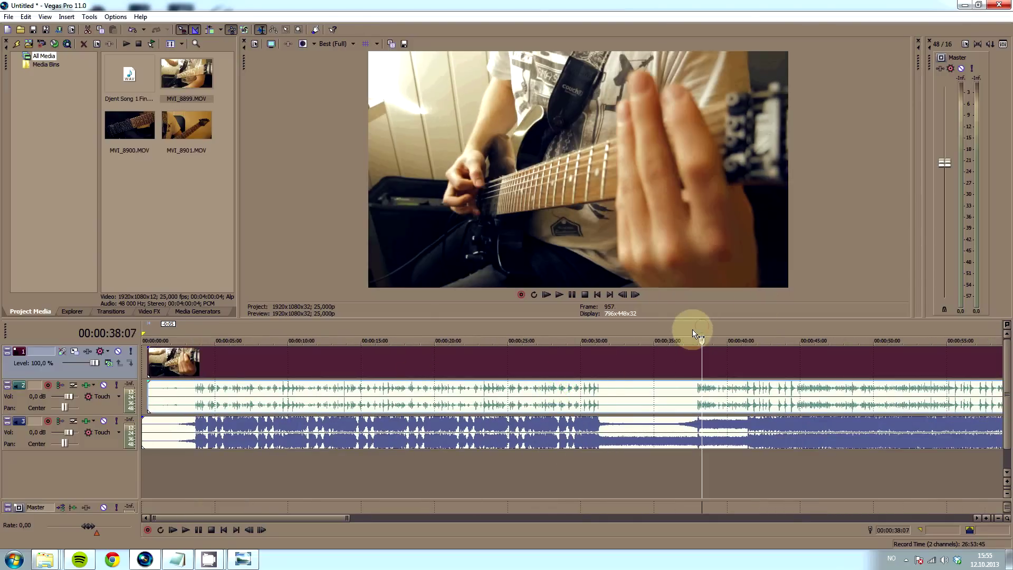
pyautogui.scroll(5, 697, 349)
pyautogui.scroll(1, 648, 419)
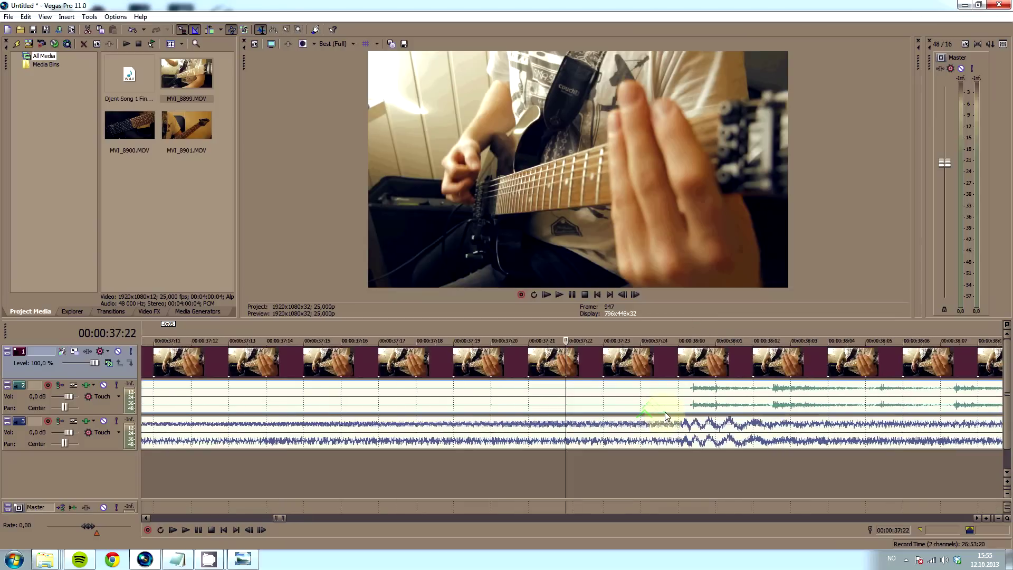
pyautogui.scroll(-10, 711, 389)
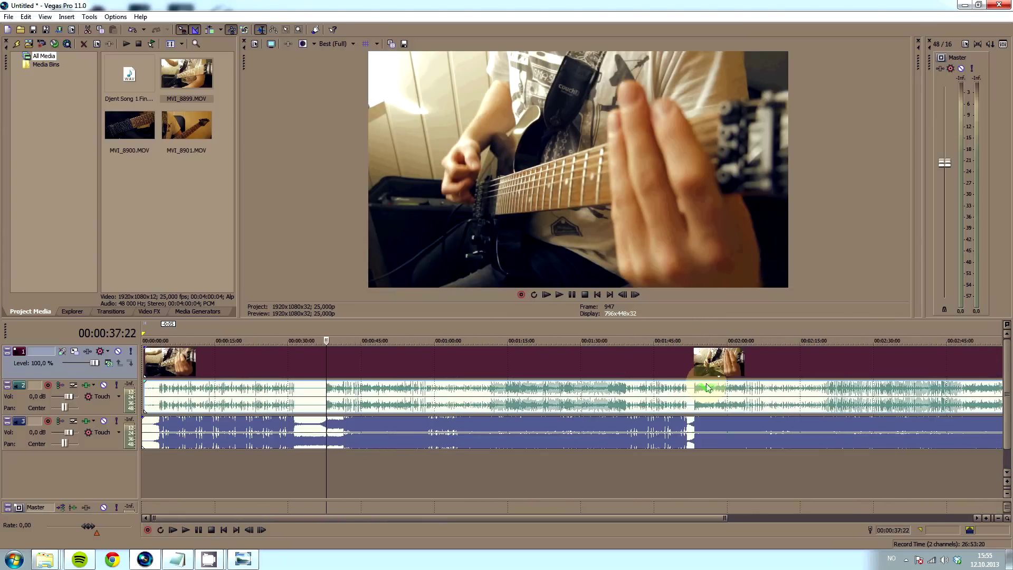
pyautogui.click(555, 328)
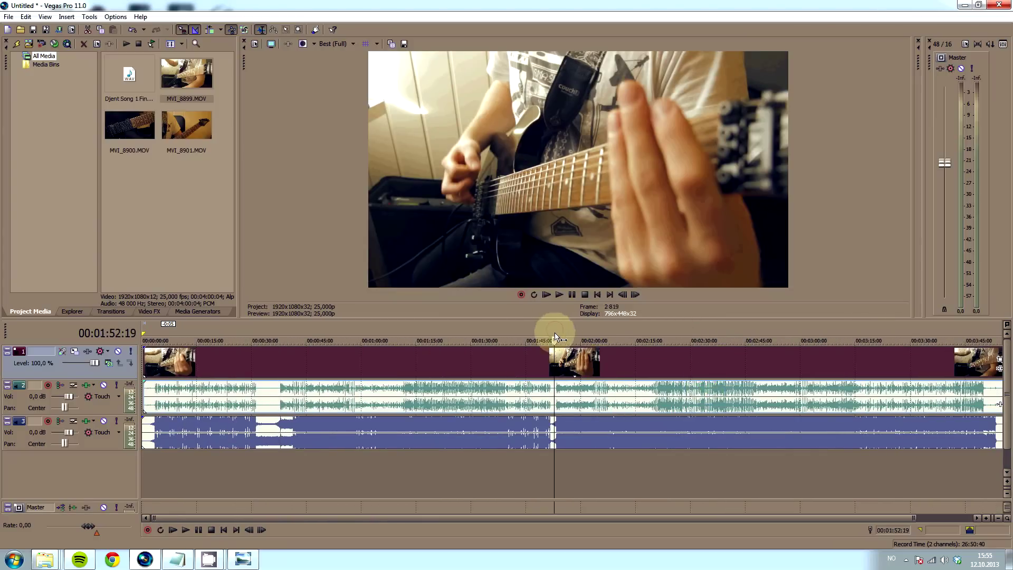
pyautogui.scroll(8, 710, 405)
pyautogui.scroll(-8, 710, 405)
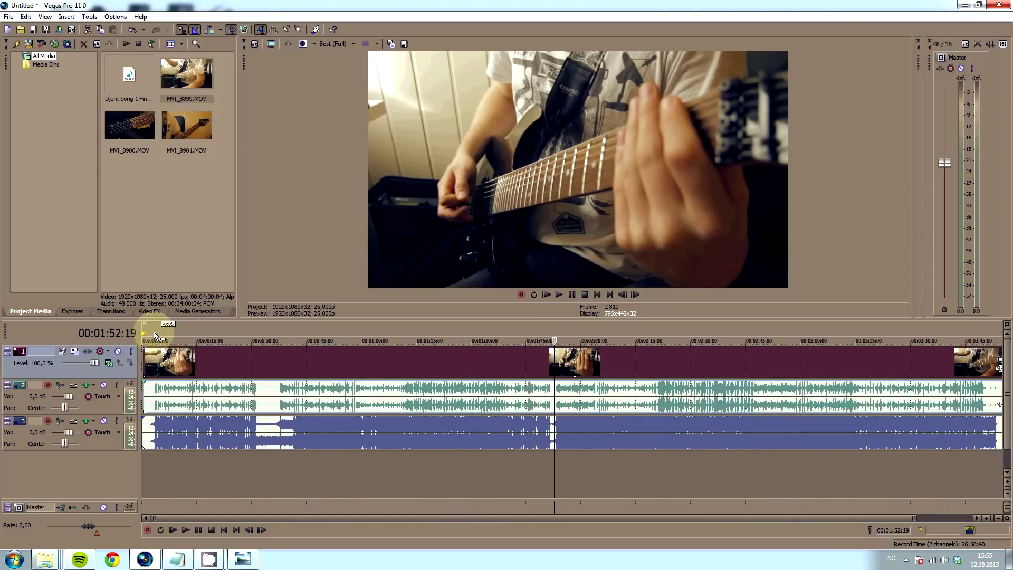
# Step: Return the cursor to just before the song's first notes and set the video preview quality to Draft (Half)
pyautogui.click(153, 331)
pyautogui.scroll(10, 332, 376)
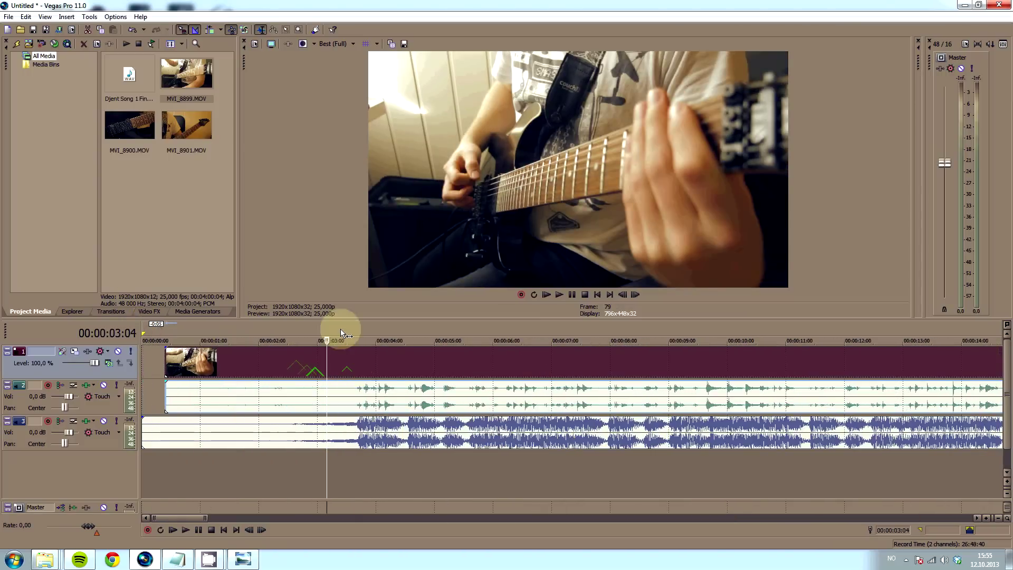
pyautogui.click(303, 336)
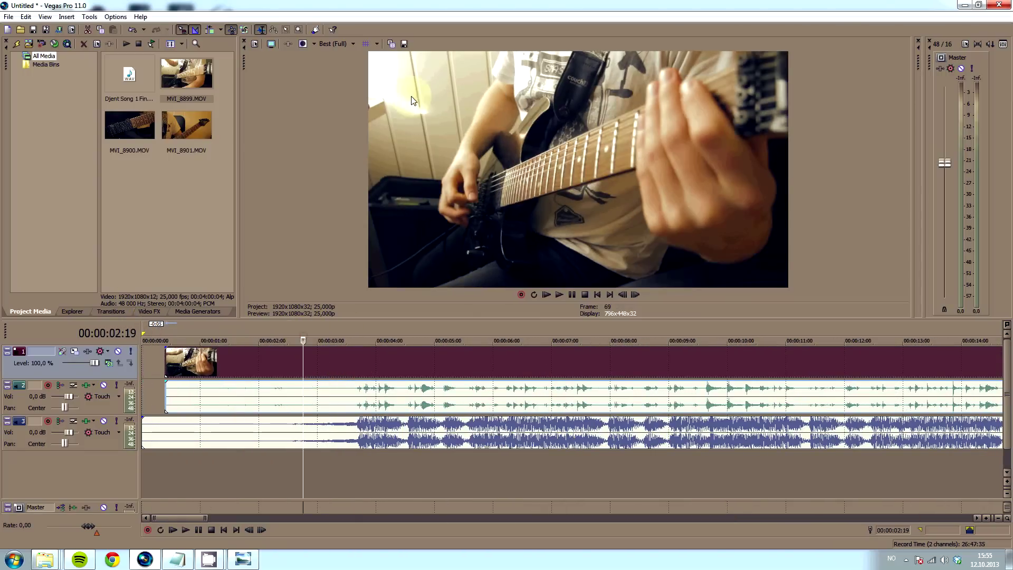
pyautogui.click(337, 44)
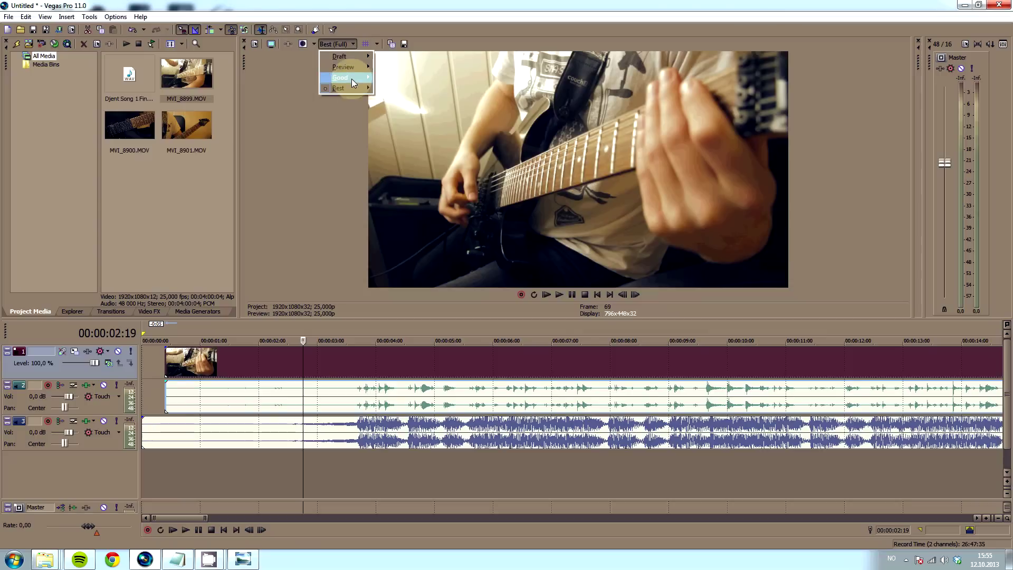
pyautogui.moveTo(355, 68)
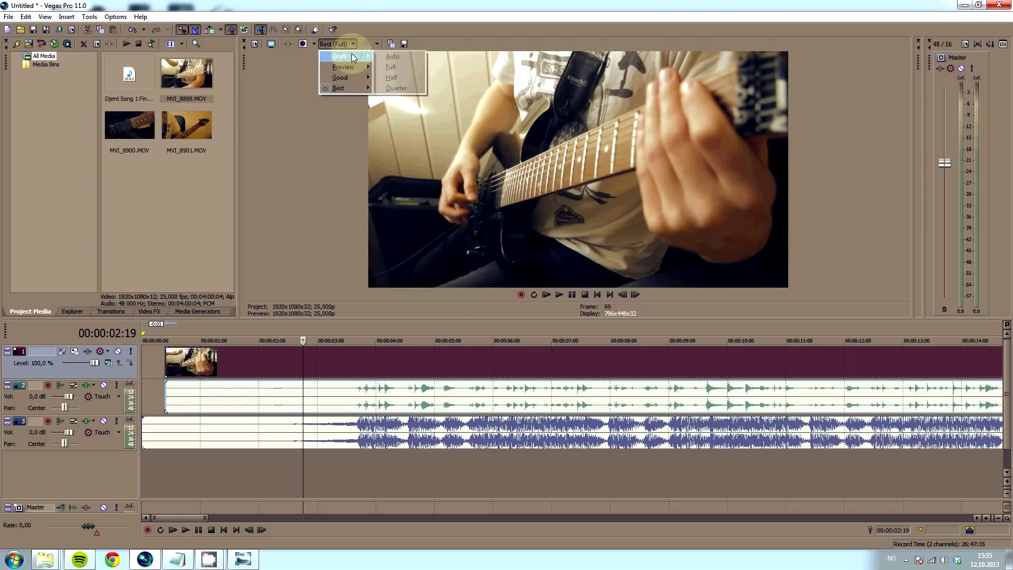
pyautogui.click(410, 77)
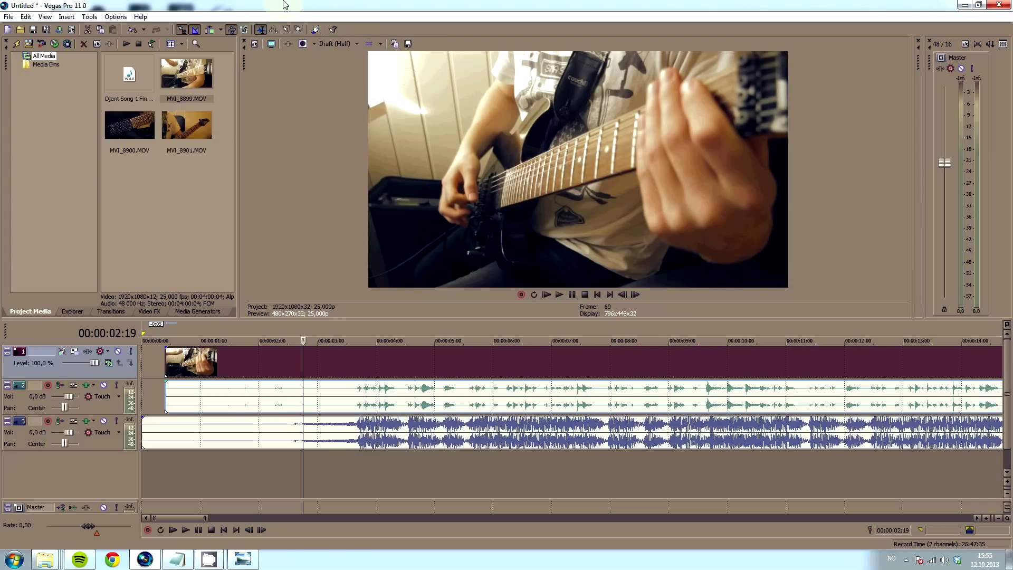
# Step: Play the synced clip and song from 00:00:02:10 for about eight seconds to check the sync
pyautogui.click(281, 331)
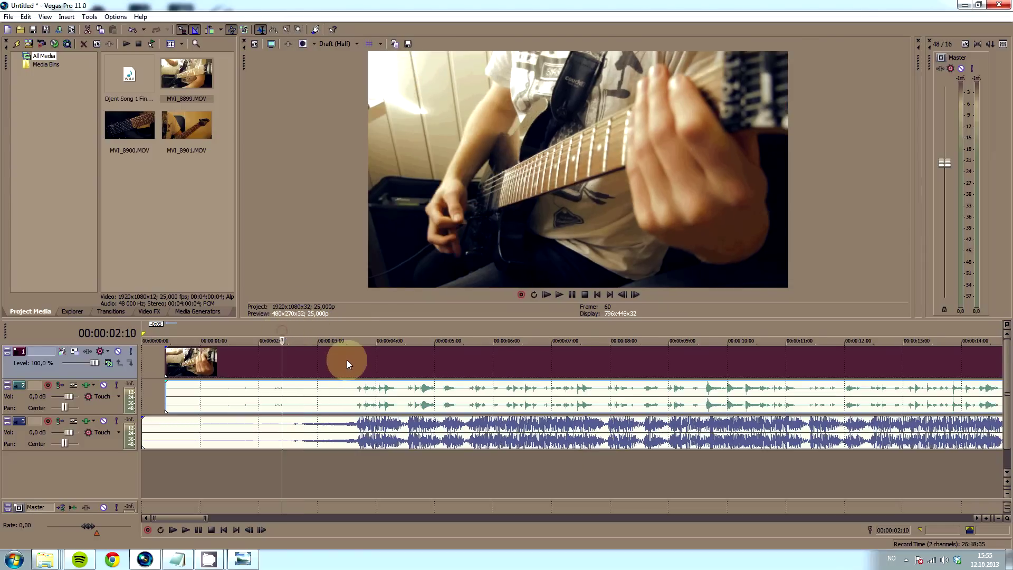
pyautogui.press('space')
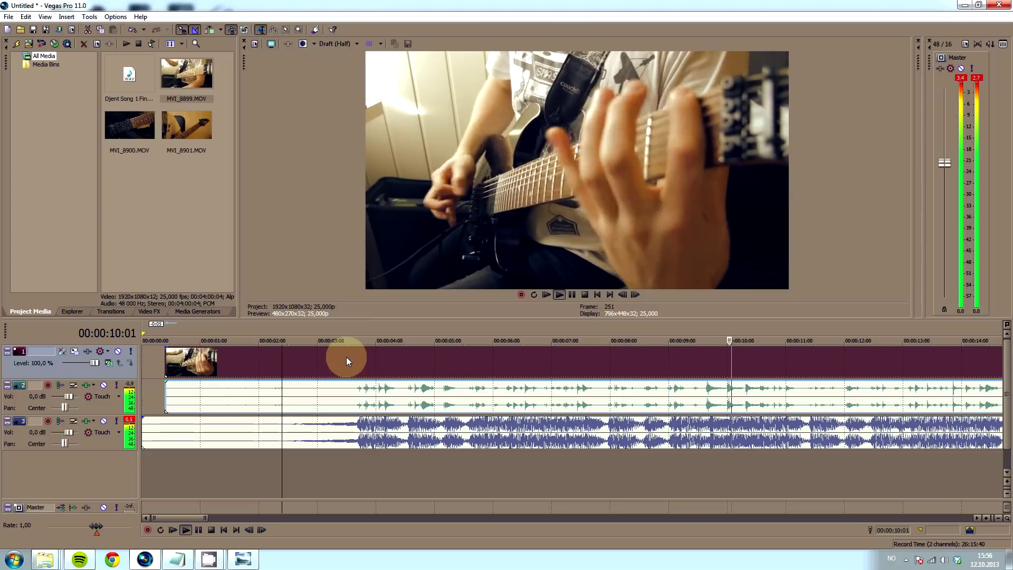
pyautogui.press('space')
# Step: Extend the start of the MVI_8899 clip back to the very beginning of the timeline
pyautogui.scroll(-2, 380, 379)
pyautogui.scroll(-5, 380, 379)
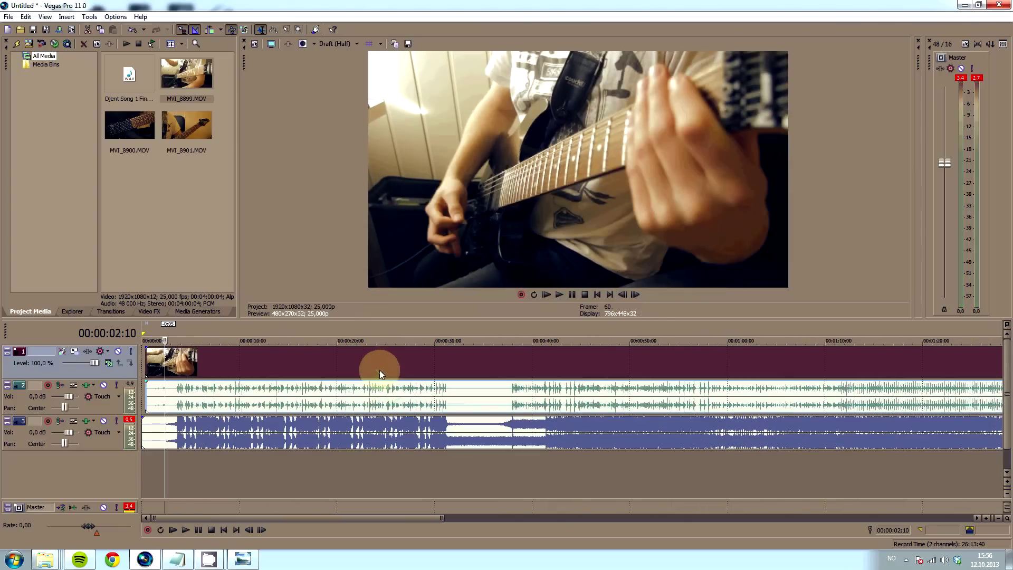
pyautogui.scroll(5, 370, 378)
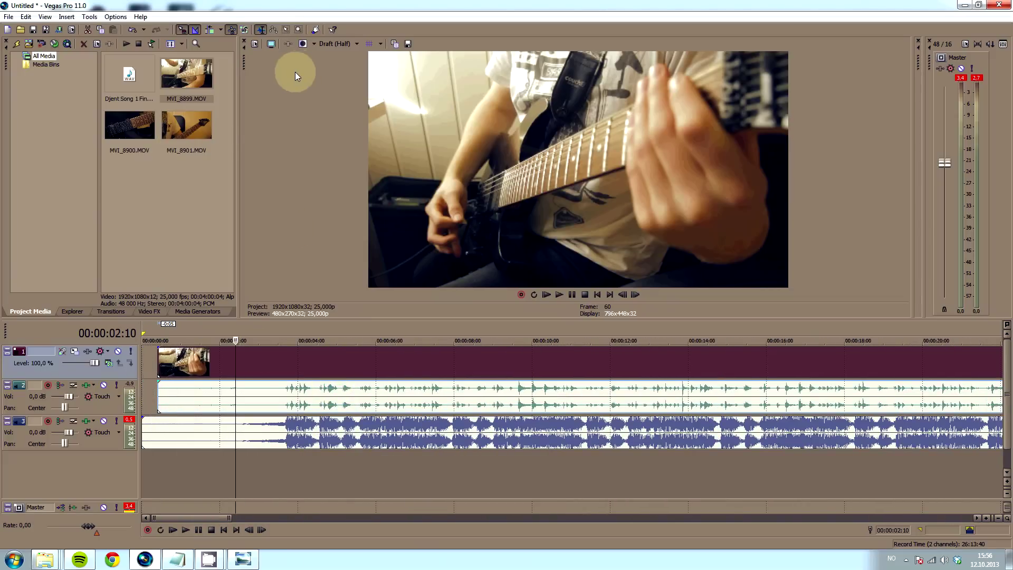
pyautogui.moveTo(160, 356); pyautogui.dragTo(143, 361)
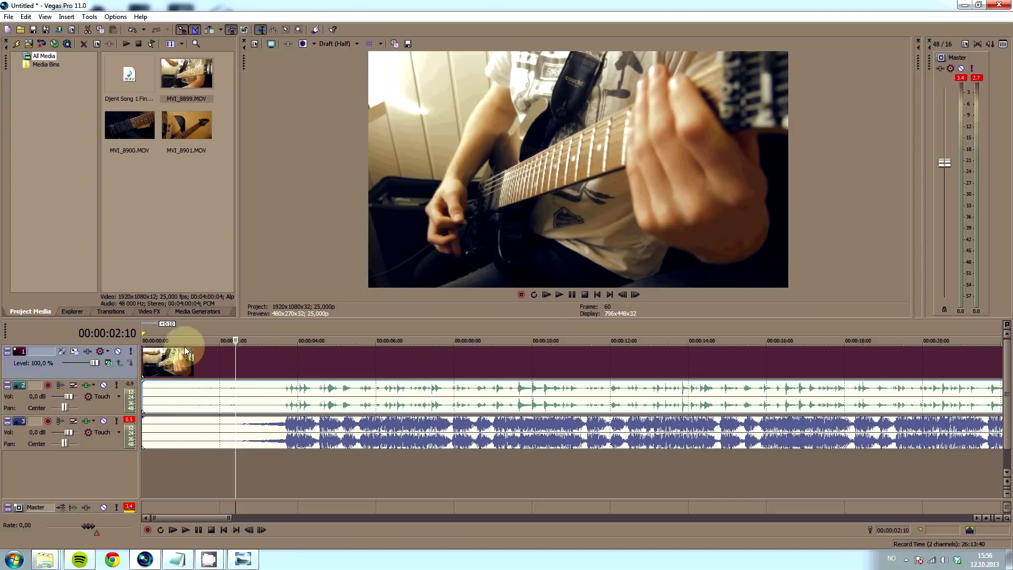
# Step: Ignore event grouping and delete only the camera audio of the MVI_8899 clip, keeping its video
pyautogui.click(246, 30)
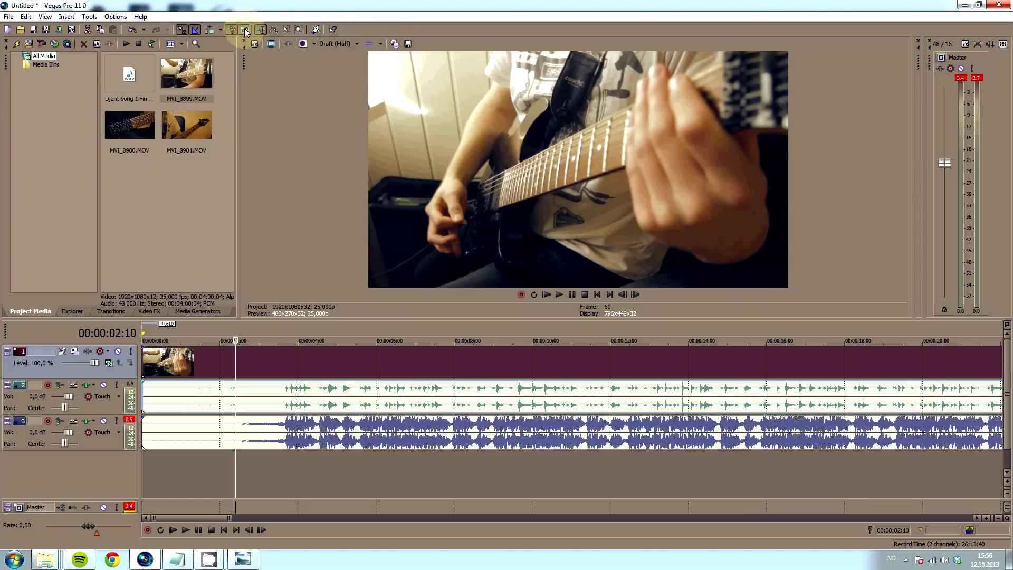
pyautogui.click(275, 396)
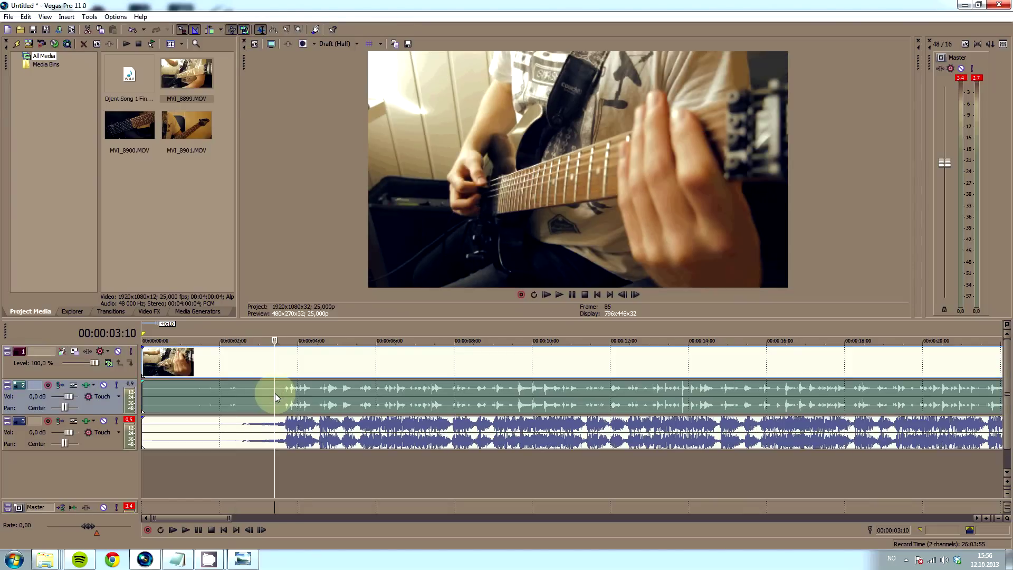
pyautogui.press('Delete')
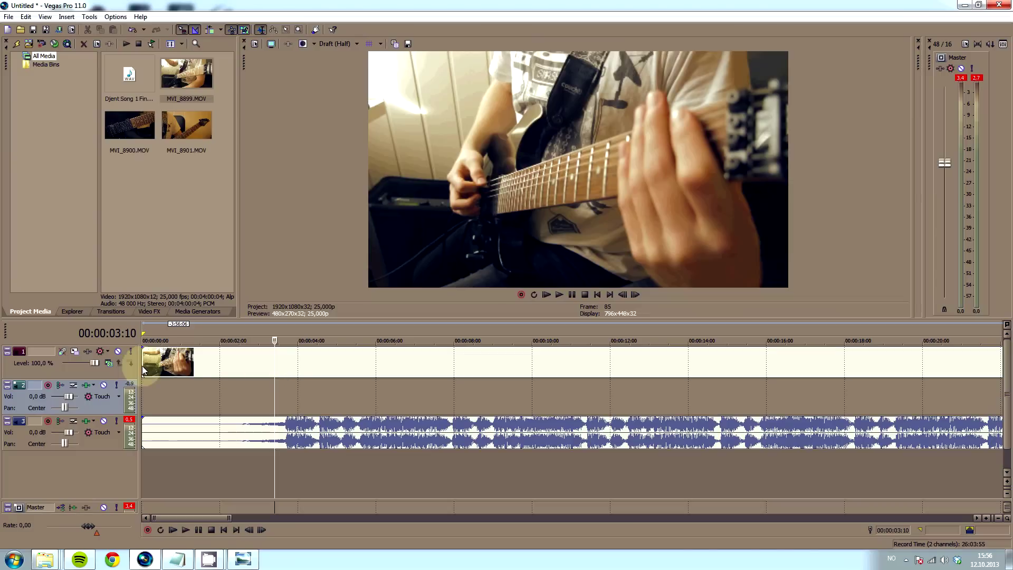
# Step: Insert a new video track, move the MVI_8899 video up to track 1 at the timeline start and mute that track
pyautogui.rightClick(125, 373)
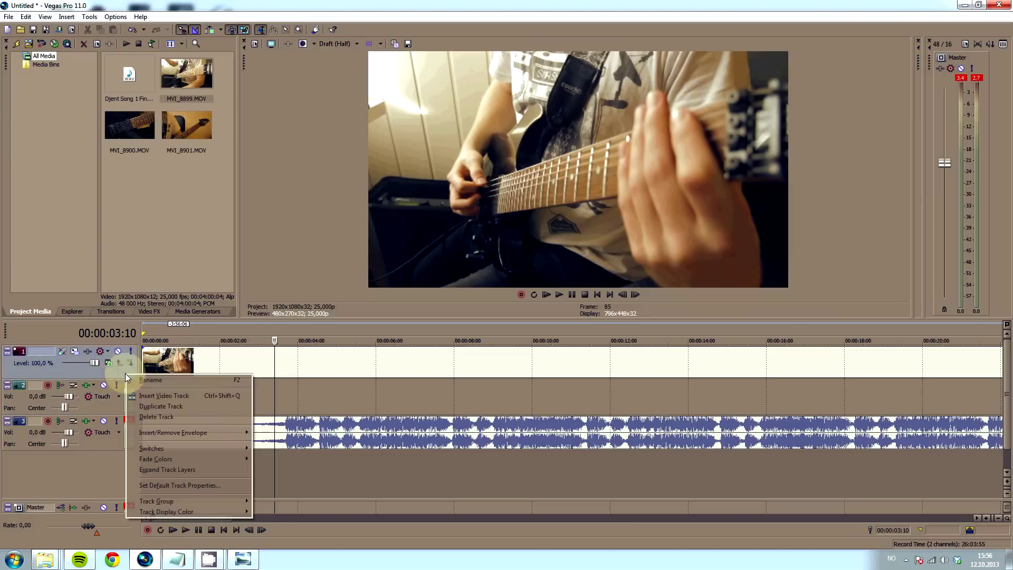
pyautogui.click(161, 394)
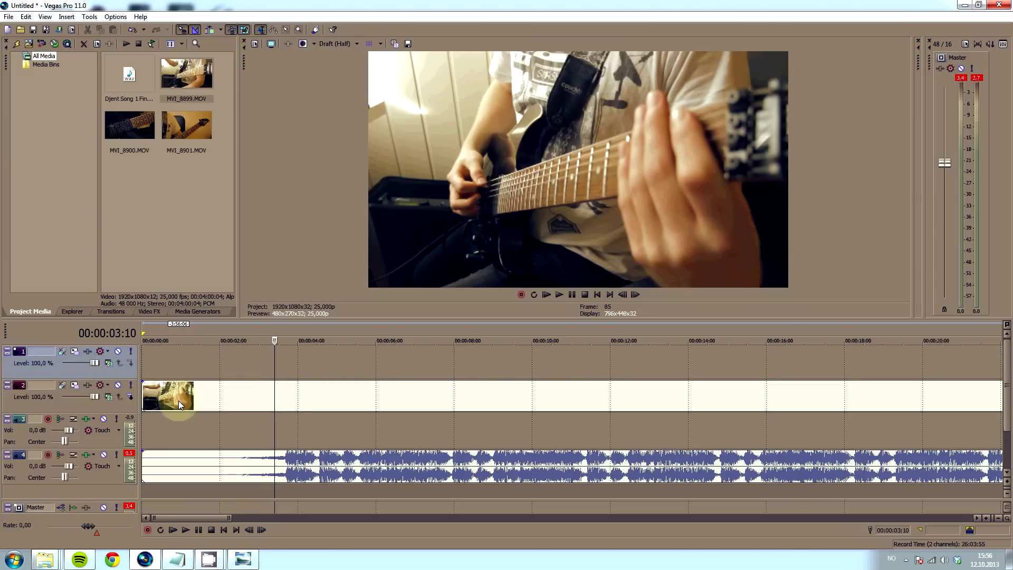
pyautogui.moveTo(178, 401); pyautogui.dragTo(174, 366)
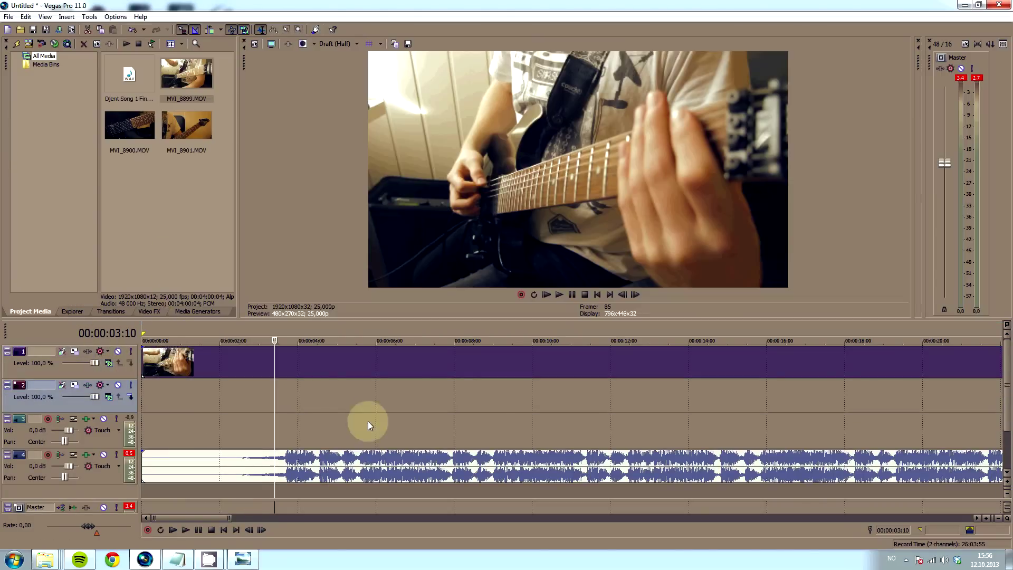
pyautogui.click(118, 352)
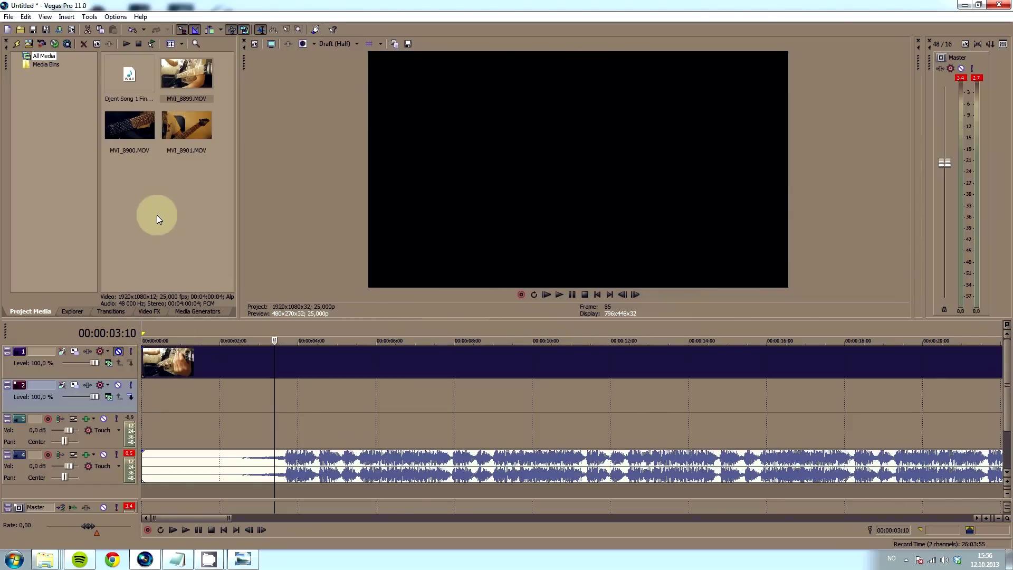
# Step: Add MVI_8900.MOV to track 2 with its audio on track 3, and line its first notes up with the song's at about 00:00:03:16
pyautogui.click(191, 194)
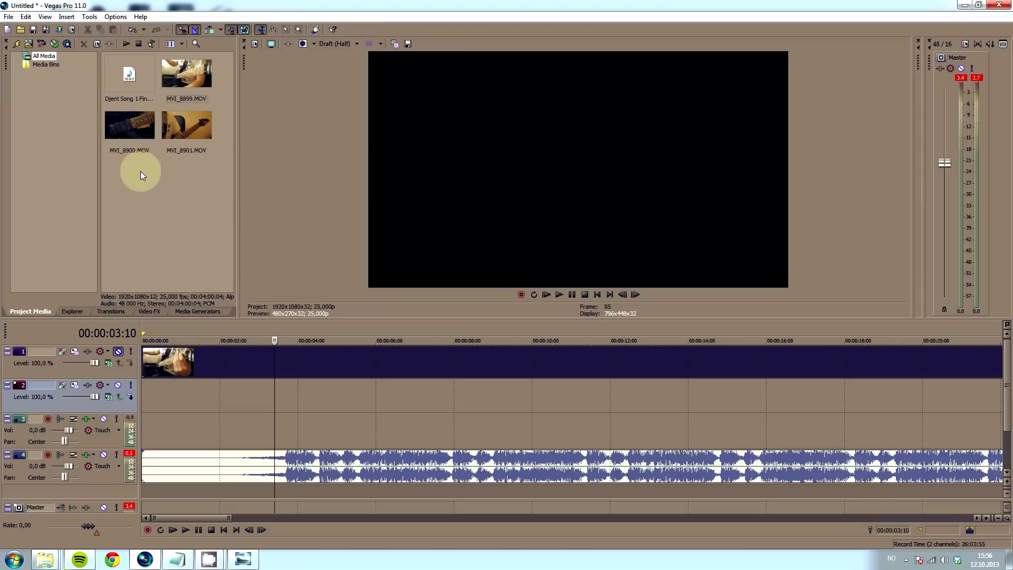
pyautogui.moveTo(128, 121); pyautogui.dragTo(178, 391)
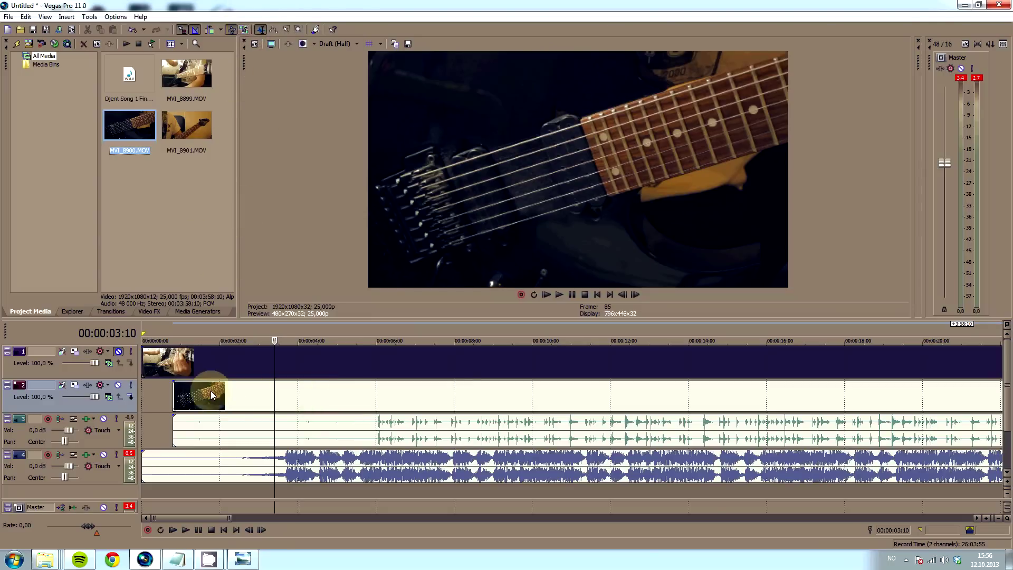
pyautogui.moveTo(211, 395); pyautogui.dragTo(297, 396)
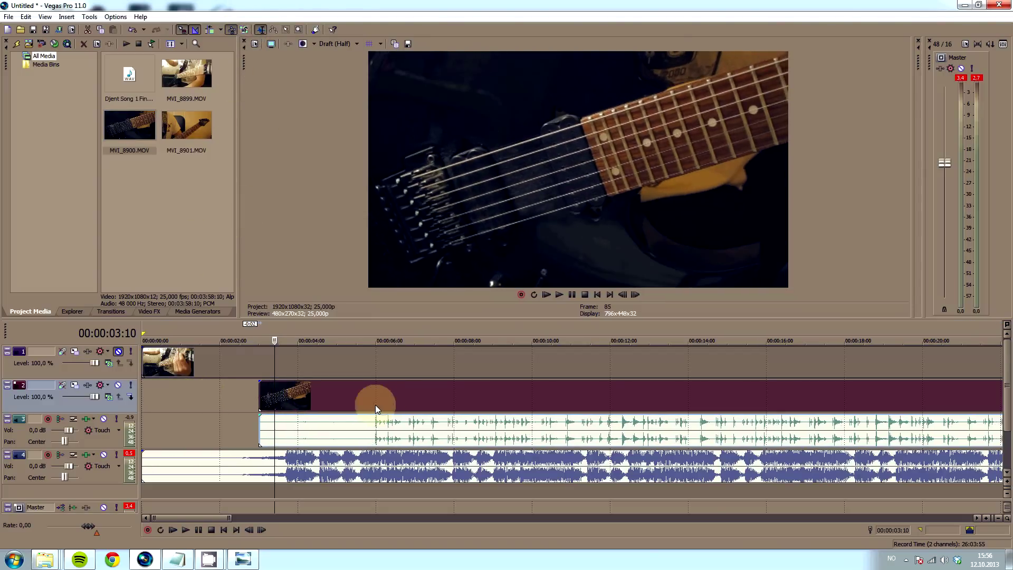
pyautogui.moveTo(377, 409); pyautogui.dragTo(292, 404)
pyautogui.click(289, 328)
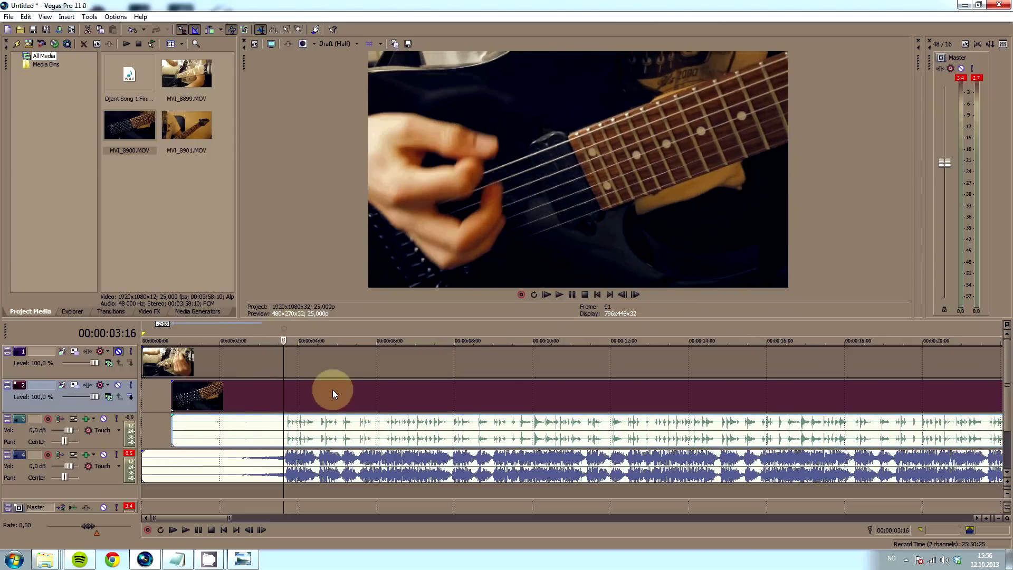
# Step: Check MVI_8900's waveform against the song at the first notes and the break around 00:01:52:11, and nudge the clip one frame later
pyautogui.scroll(8, 333, 390)
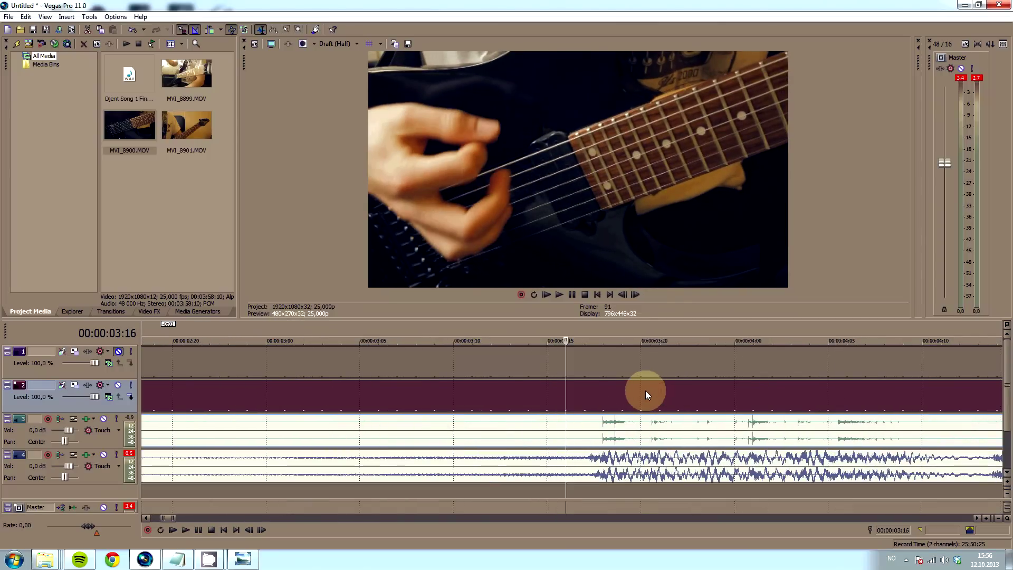
pyautogui.scroll(-10, 645, 391)
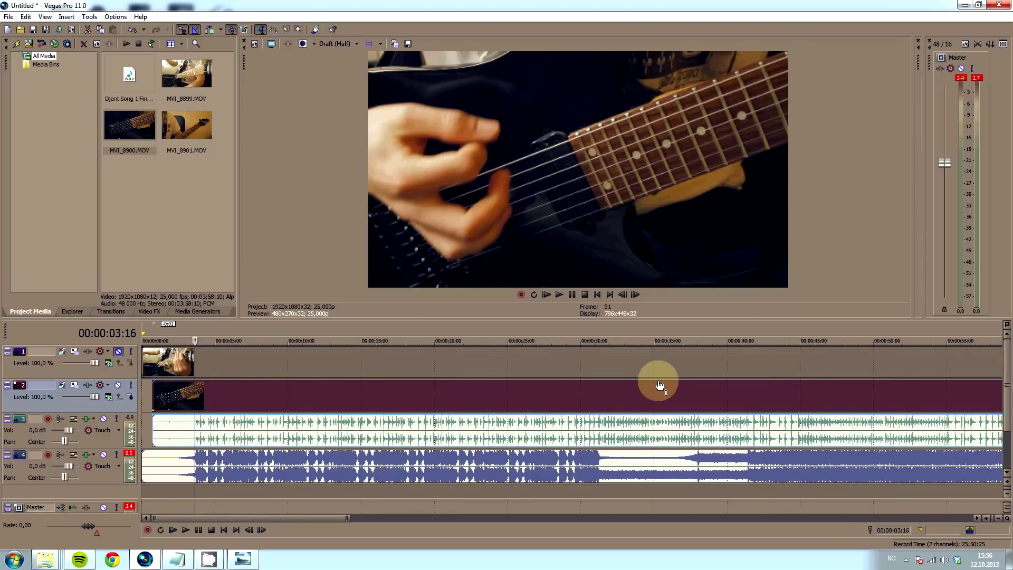
pyautogui.scroll(-3, 654, 384)
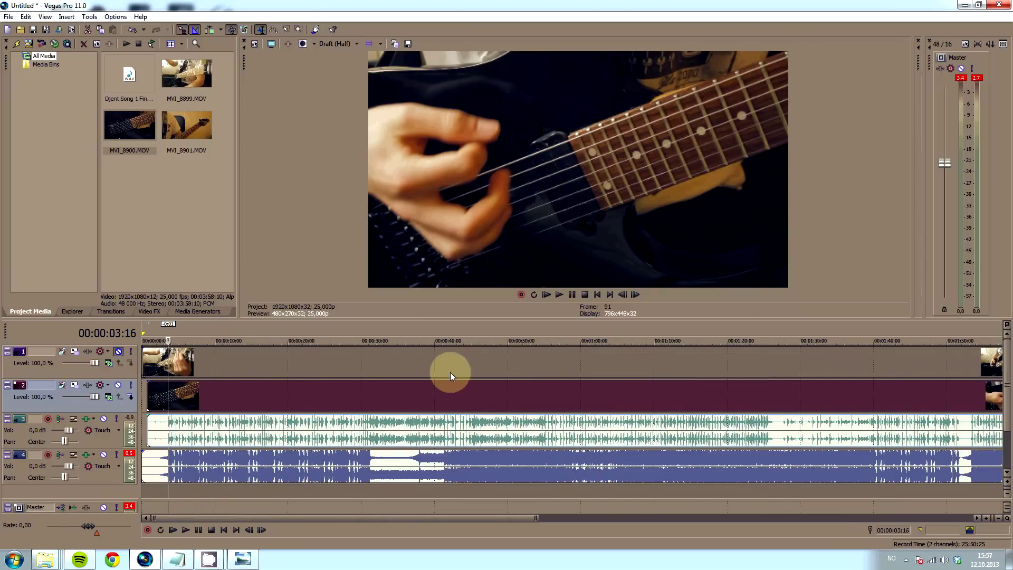
pyautogui.click(966, 330)
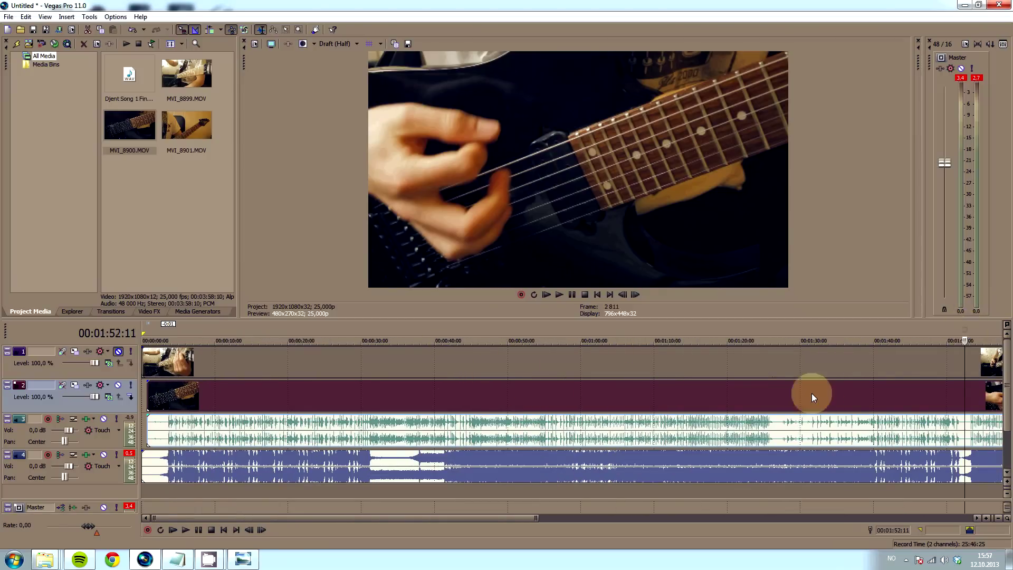
pyautogui.scroll(7, 811, 394)
pyautogui.scroll(4, 755, 421)
pyautogui.click(828, 441)
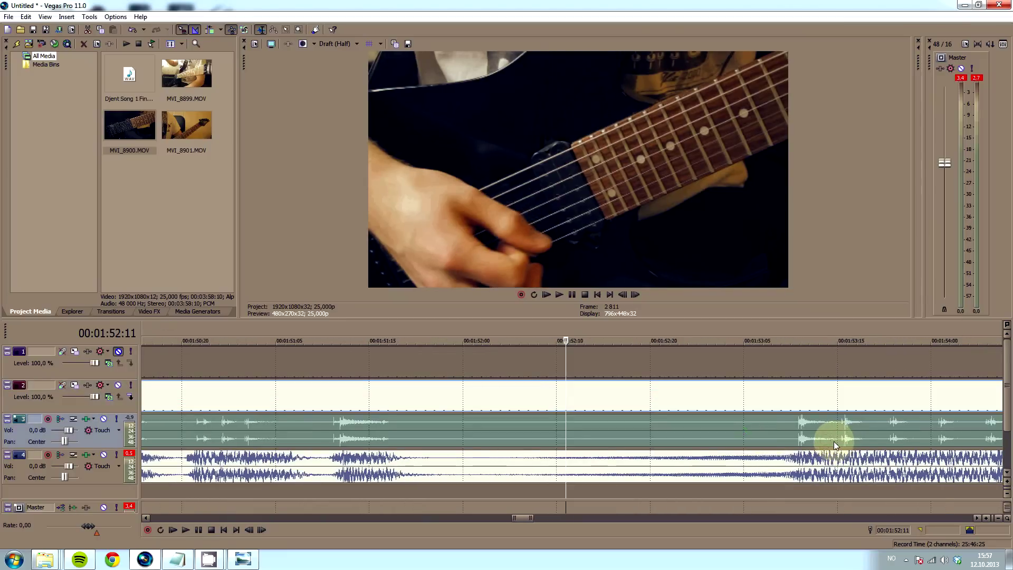
pyautogui.moveTo(829, 440); pyautogui.dragTo(833, 441)
pyautogui.scroll(-10, 744, 427)
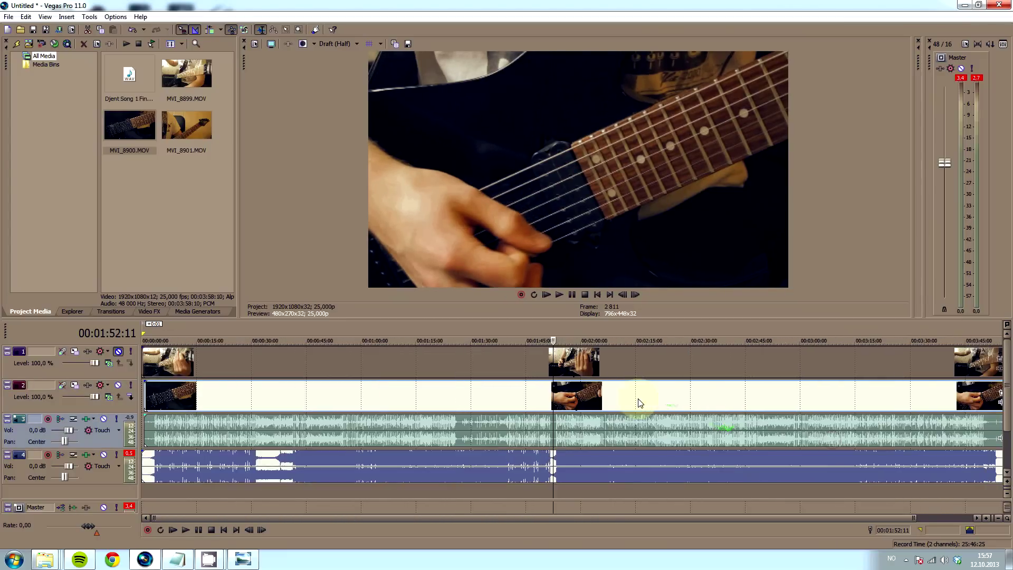
# Step: Extend the start of the MVI_8900 clip back to the very beginning of the timeline
pyautogui.scroll(-1, 142, 331)
pyautogui.click(148, 335)
pyautogui.scroll(5, 309, 398)
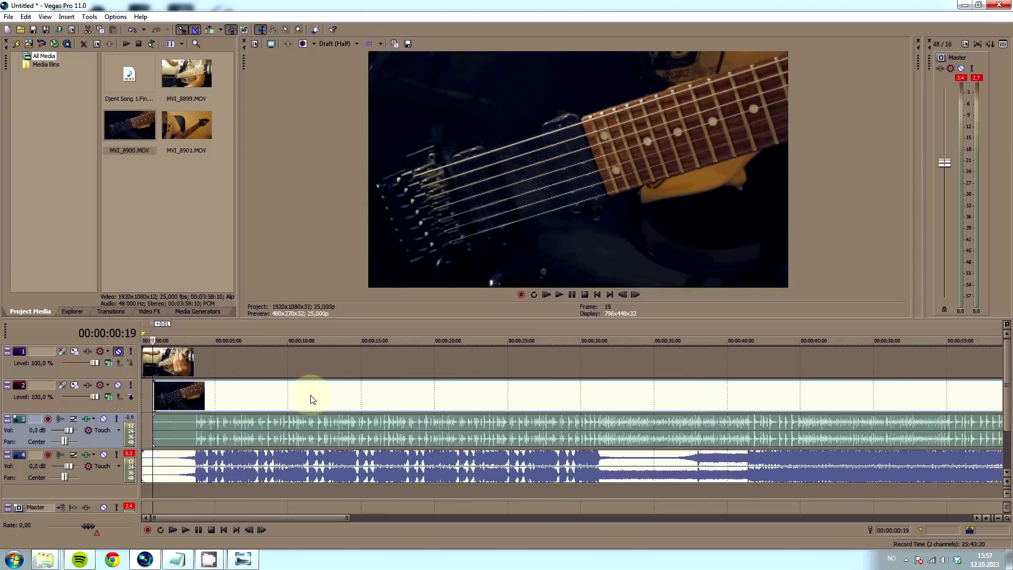
pyautogui.scroll(4, 471, 453)
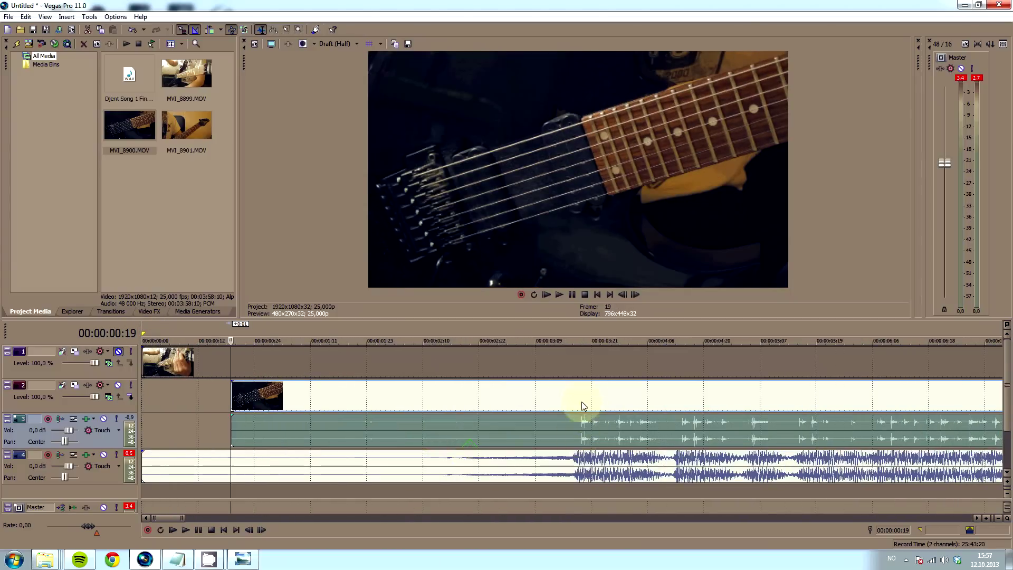
pyautogui.moveTo(237, 392); pyautogui.dragTo(143, 396)
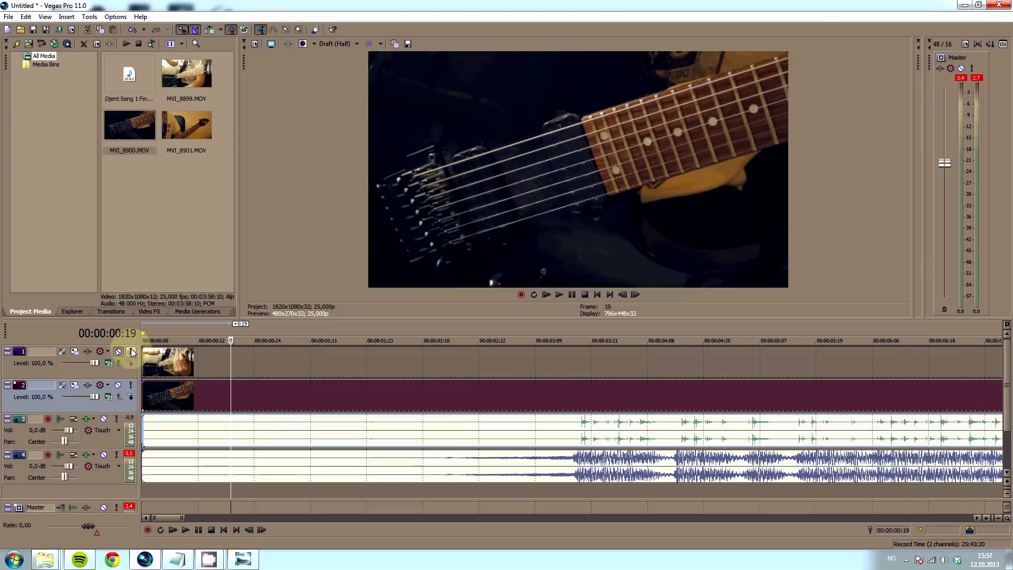
# Step: Ignore event grouping and delete only the camera audio of the MVI_8900 clip, keeping its video
pyautogui.scroll(-5, 158, 369)
pyautogui.click(245, 29)
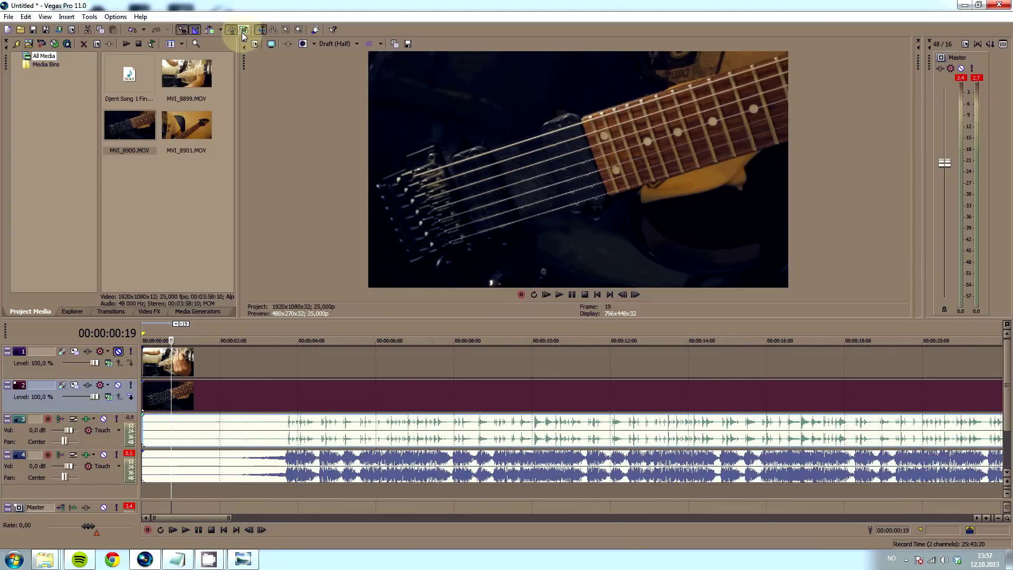
pyautogui.click(215, 430)
pyautogui.press('Delete')
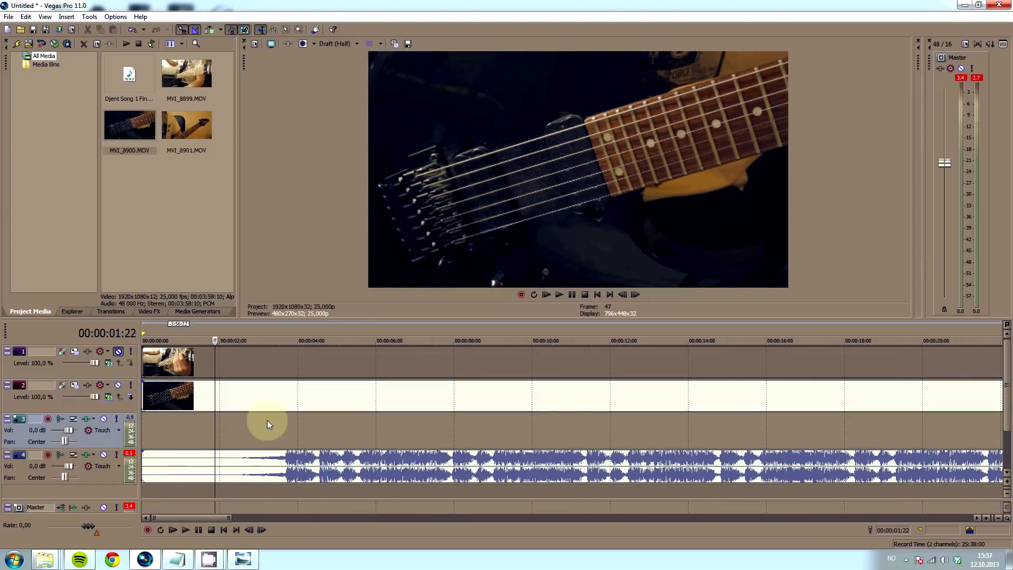
# Step: Insert another video track, move the MVI_8900 video up to track 1 at the timeline start and mute that track
pyautogui.click(112, 371)
pyautogui.rightClick(112, 372)
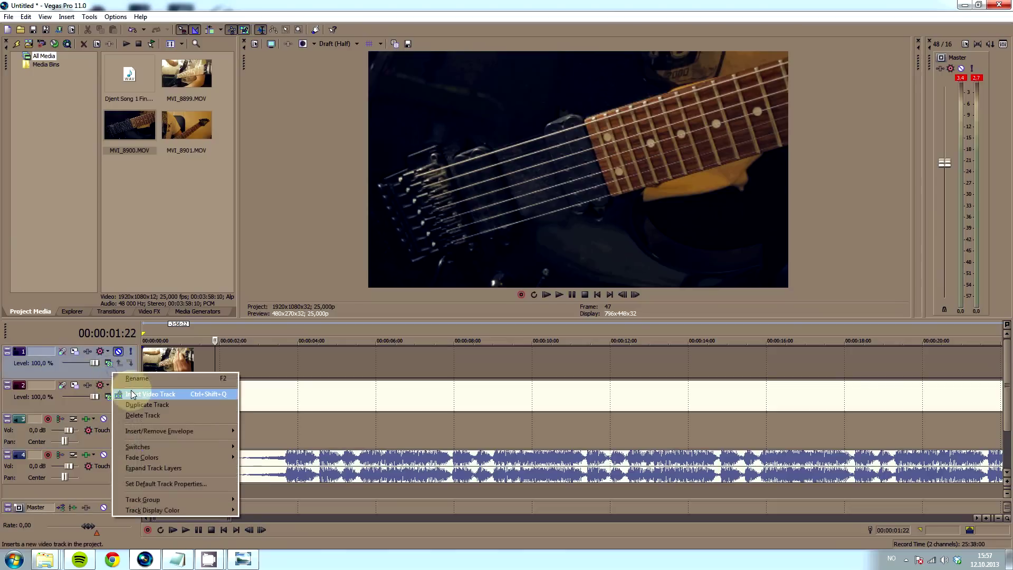
pyautogui.click(137, 395)
pyautogui.moveTo(204, 430); pyautogui.dragTo(201, 368)
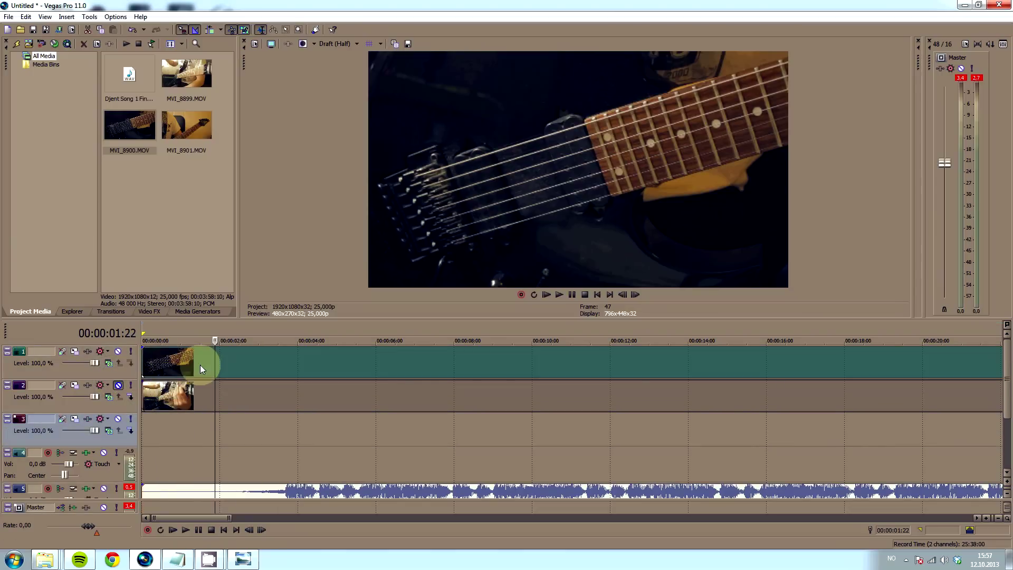
pyautogui.click(118, 351)
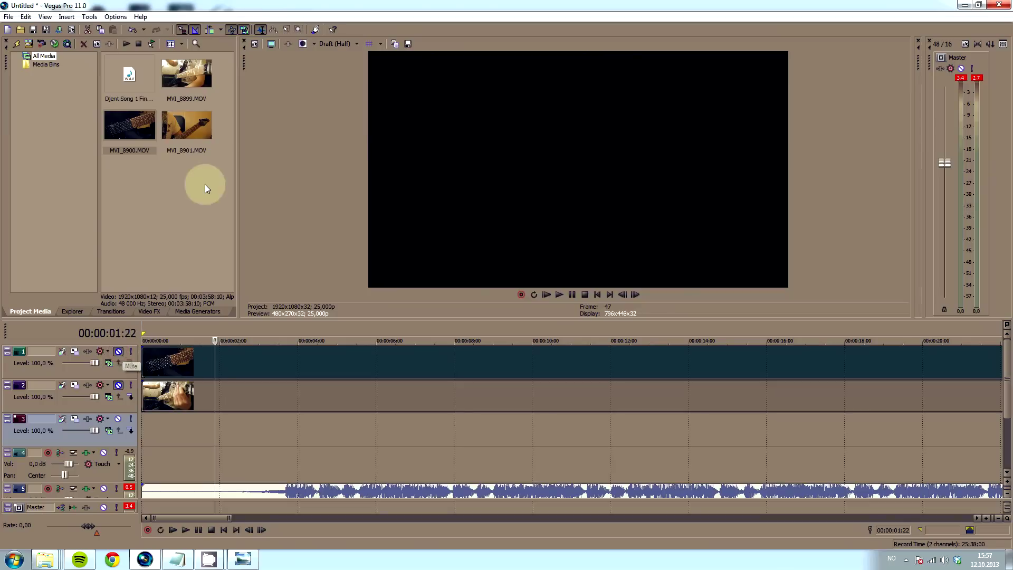
# Step: Add MVI_8901.MOV to track 3 and align its audio with the song, fine-tuning it by one frame at the break around 00:01:52:01
pyautogui.click(177, 186)
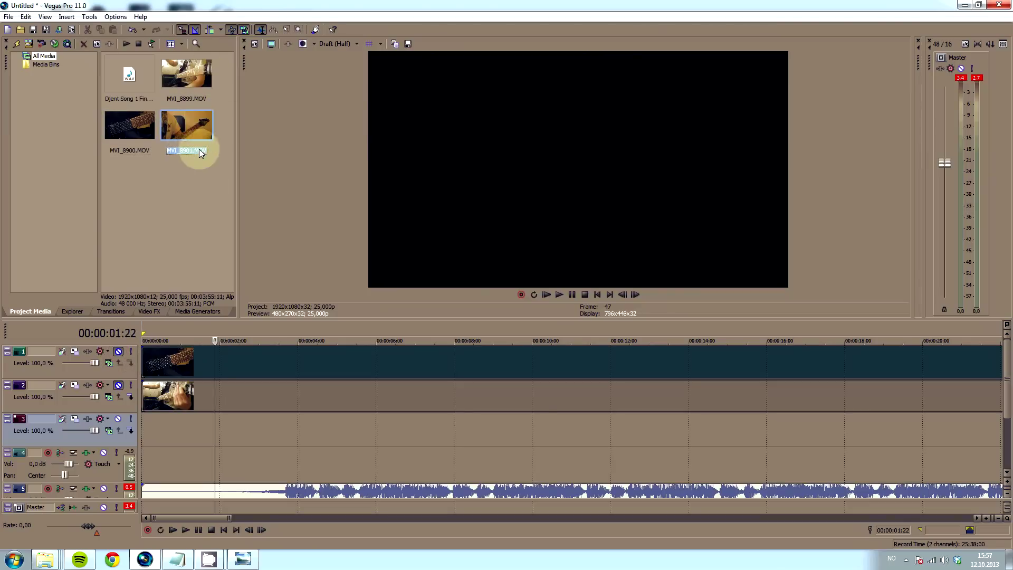
pyautogui.moveTo(194, 141); pyautogui.dragTo(334, 436)
pyautogui.scroll(-5, 334, 436)
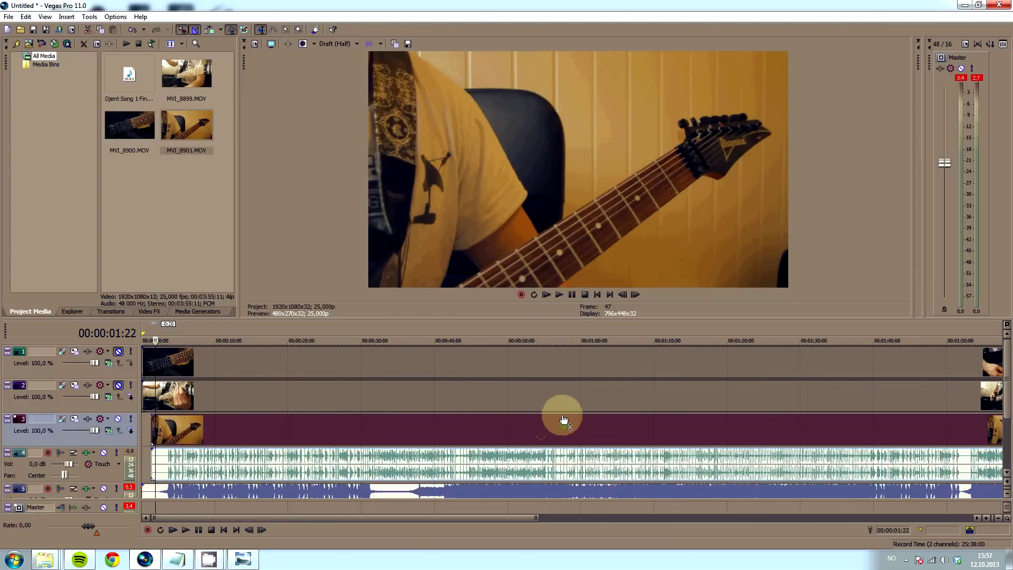
pyautogui.scroll(-2, 660, 369)
pyautogui.click(689, 333)
pyautogui.scroll(8, 690, 419)
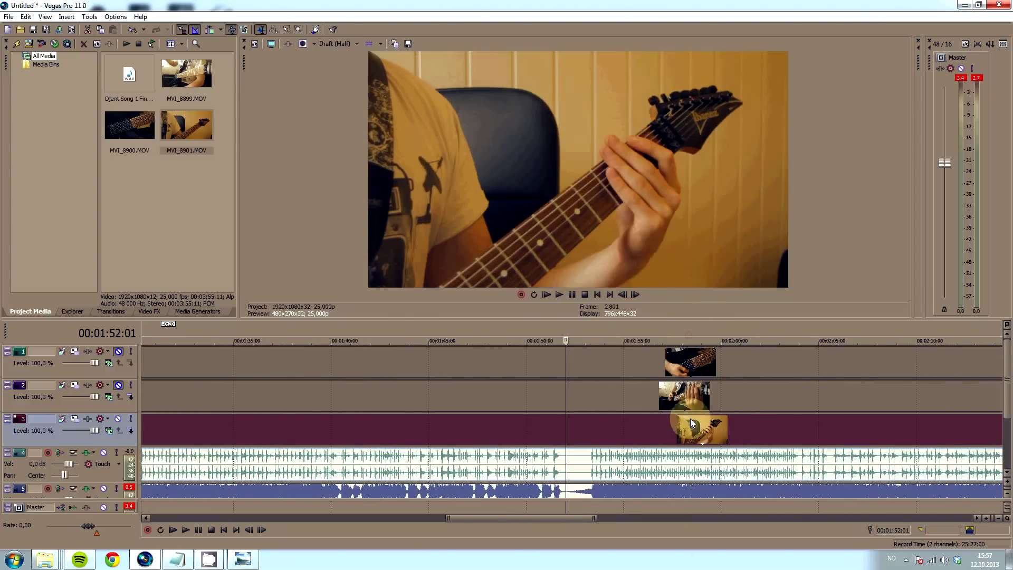
pyautogui.scroll(3, 710, 488)
pyautogui.click(807, 462)
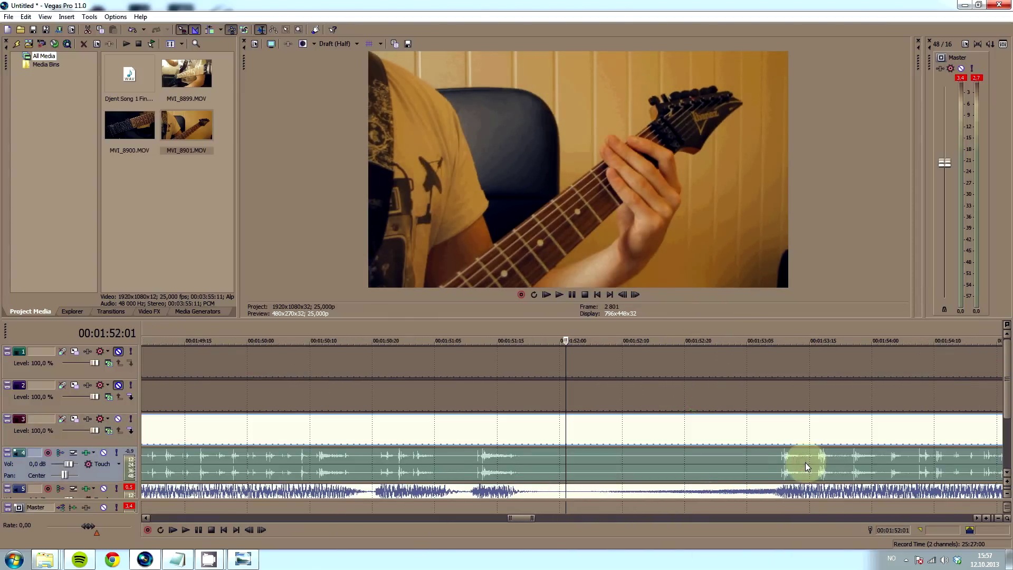
# Step: Extend the start of the MVI_8901 clip back to the very beginning of the timeline
pyautogui.scroll(-10, 755, 451)
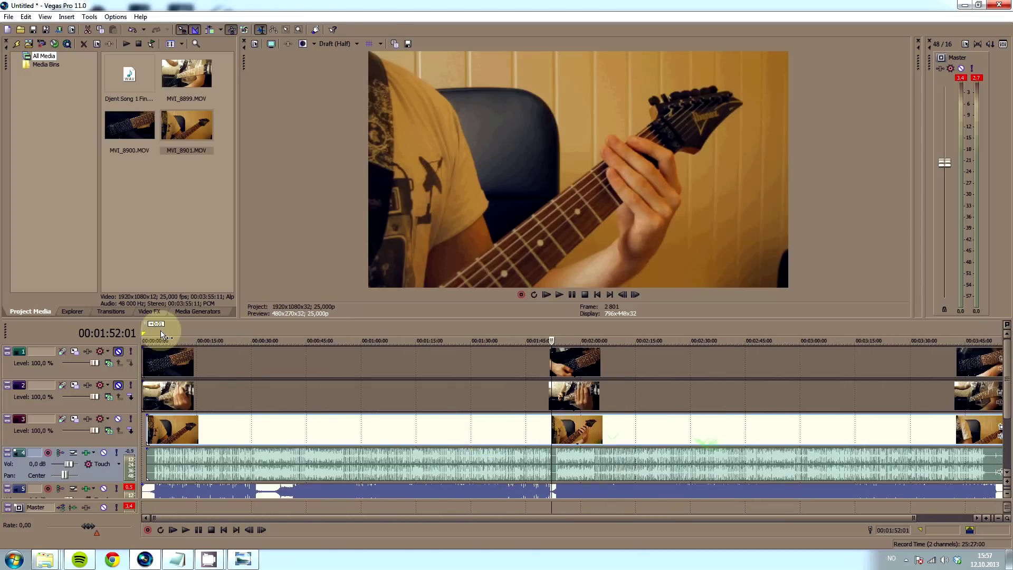
pyautogui.click(145, 331)
pyautogui.scroll(8, 146, 331)
pyautogui.moveTo(181, 430); pyautogui.dragTo(142, 437)
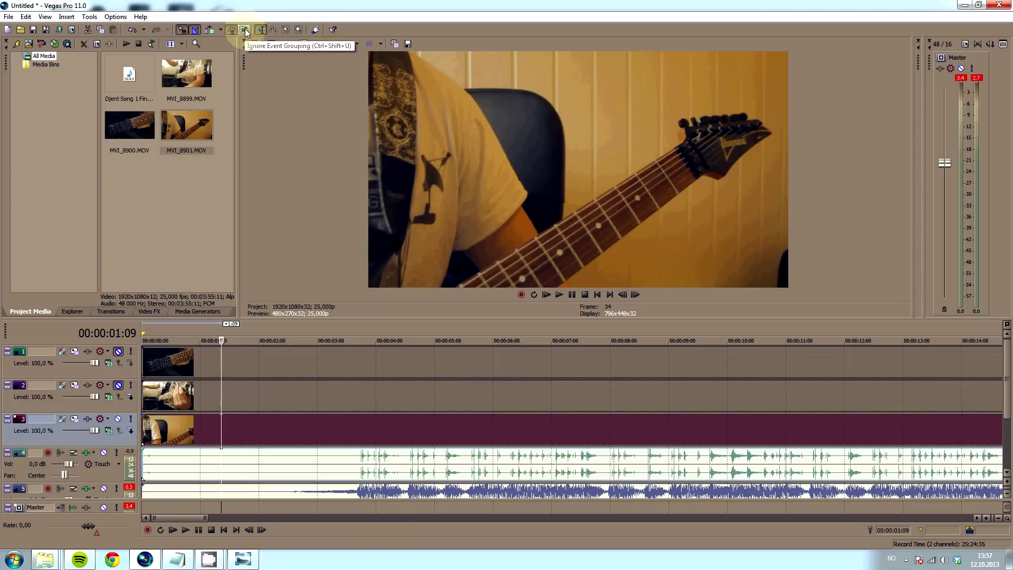
# Step: Delete only the camera audio of the MVI_8901 clip with event grouping ignored, keeping its video
pyautogui.click(378, 471)
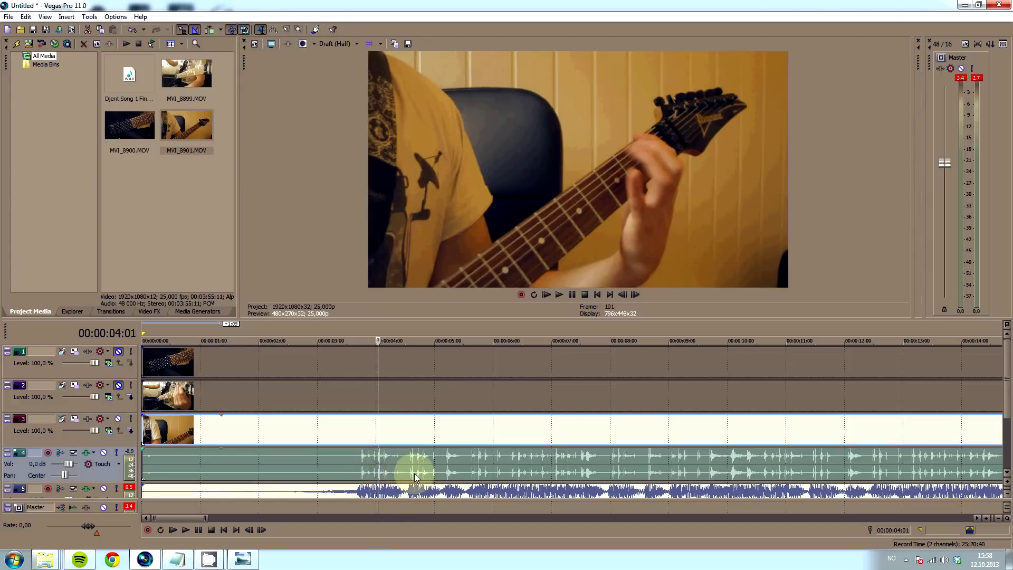
pyautogui.press('Delete')
# Step: Unmute video tracks 2 and 1 so that all three camera tracks are active
pyautogui.click(118, 387)
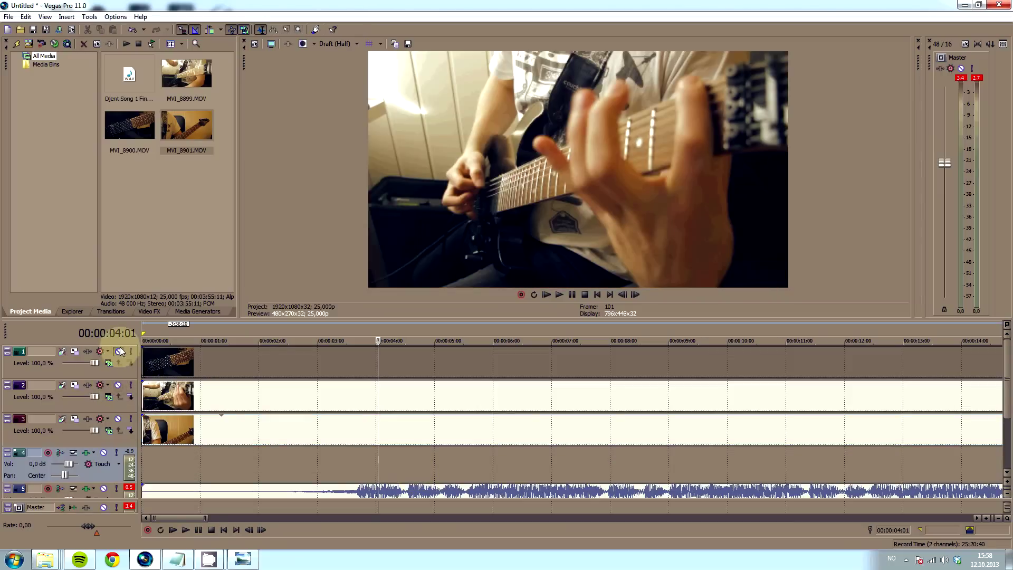
pyautogui.click(118, 351)
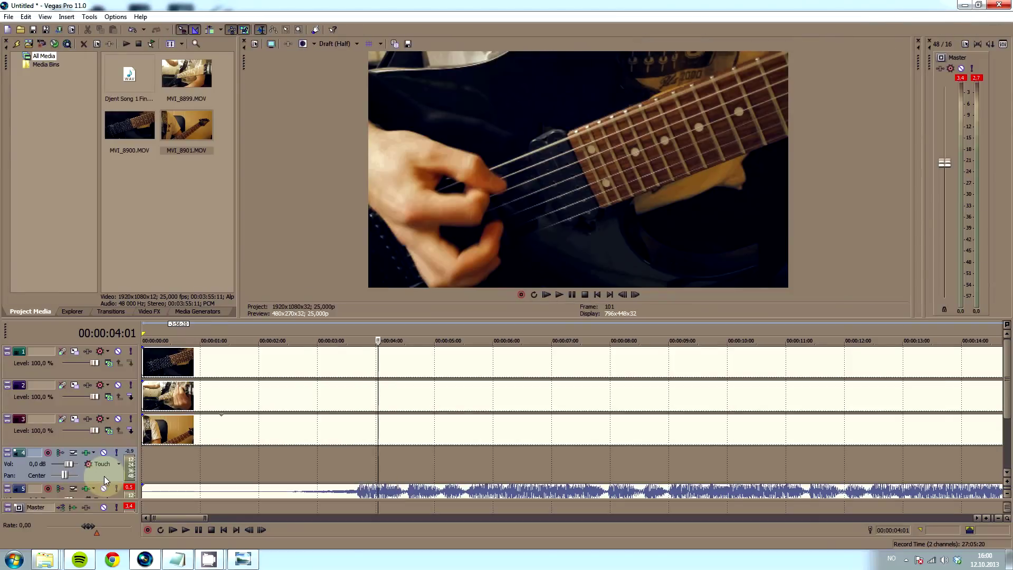
pyautogui.scroll(-5, 250, 412)
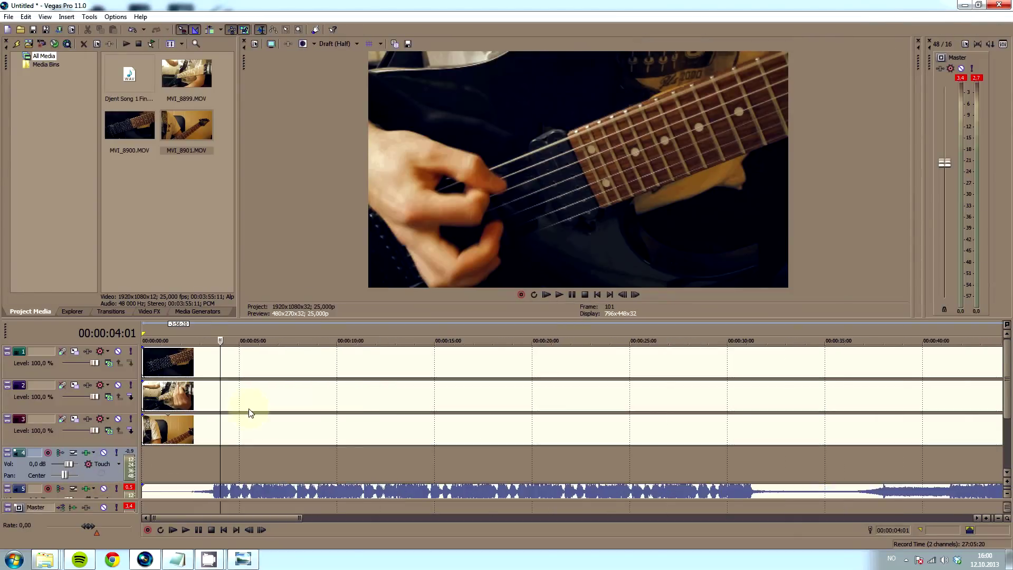
# Step: Delete the empty audio track 4 left below the three camera tracks
pyautogui.scroll(-6, 980, 467)
pyautogui.scroll(3, 299, 416)
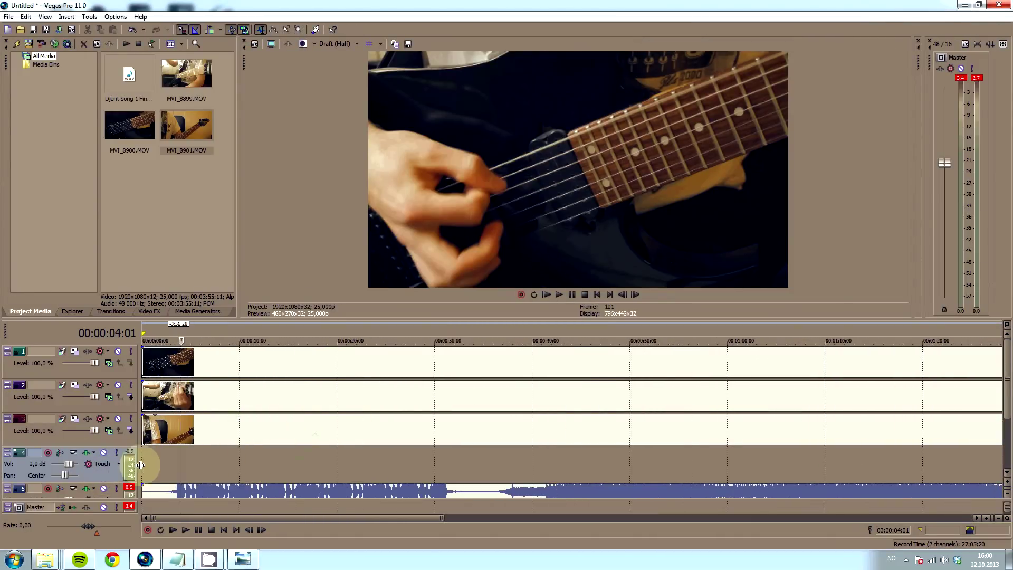
pyautogui.press('Delete')
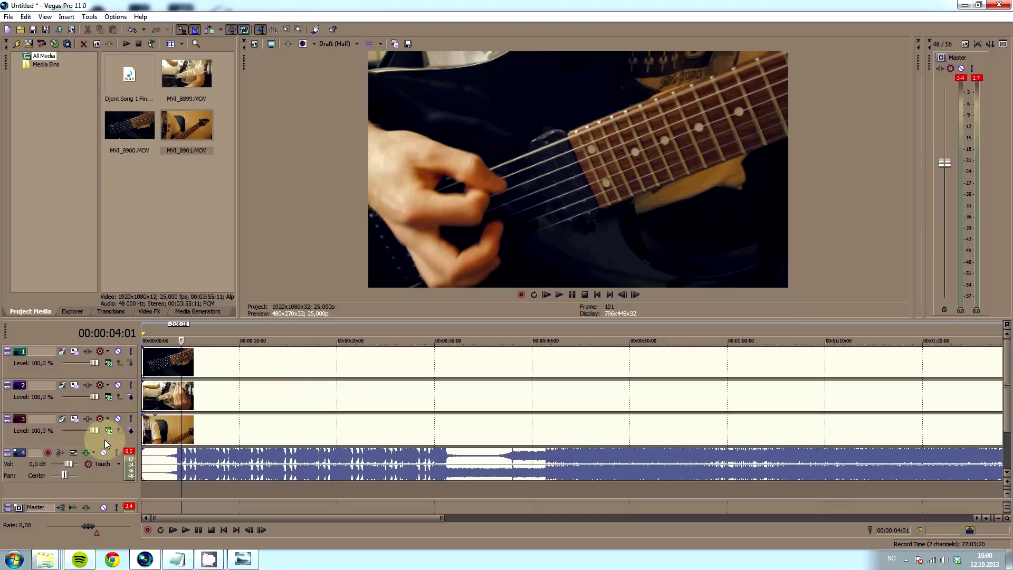
# Step: Combine video tracks 1, 2 and 3 into a single multicamera track and enable multicamera editing
pyautogui.click(61, 439)
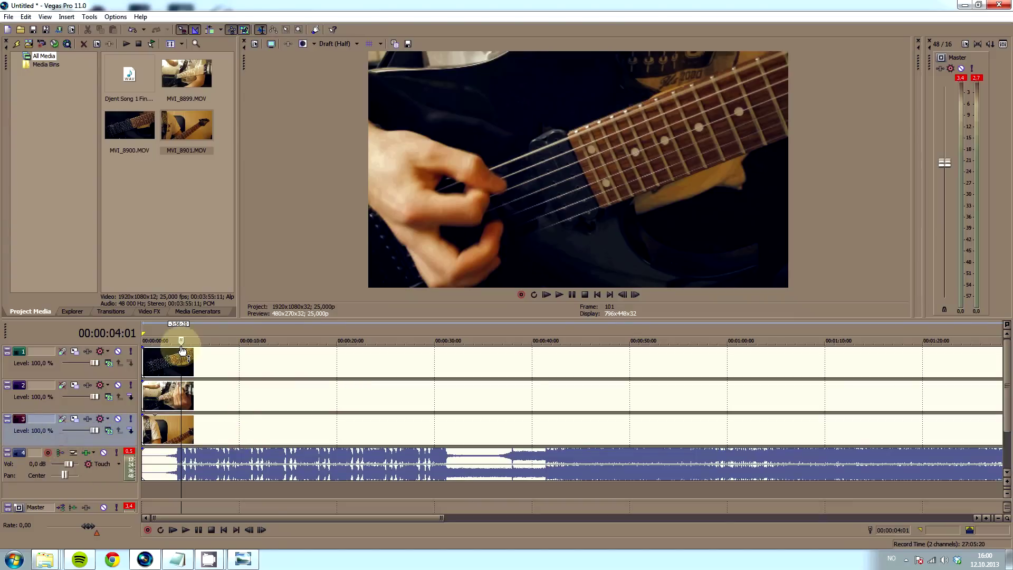
pyautogui.keyDown('shift'); pyautogui.click(65, 405); pyautogui.keyUp('shift')
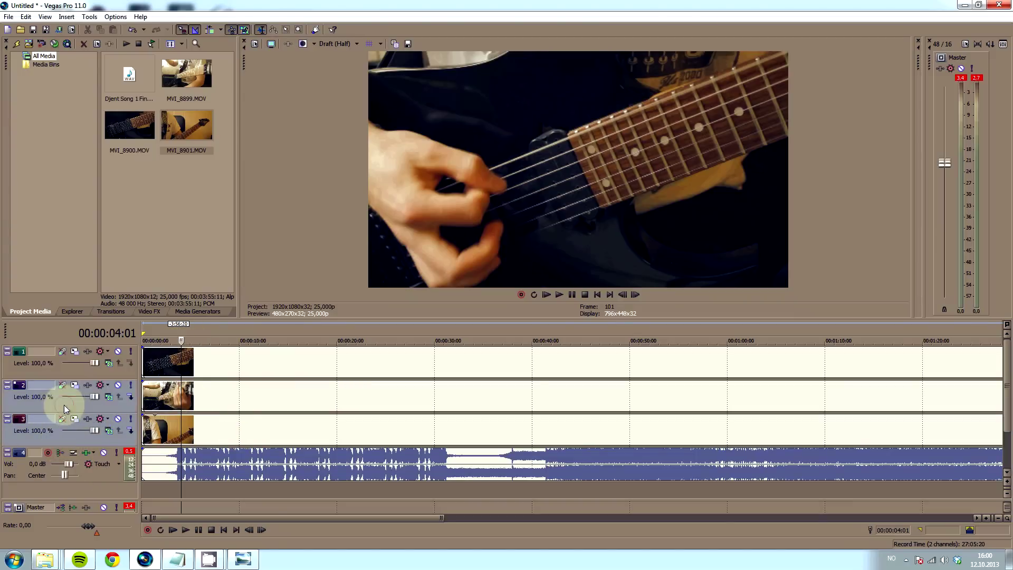
pyautogui.keyDown('shift'); pyautogui.click(68, 372); pyautogui.keyUp('shift')
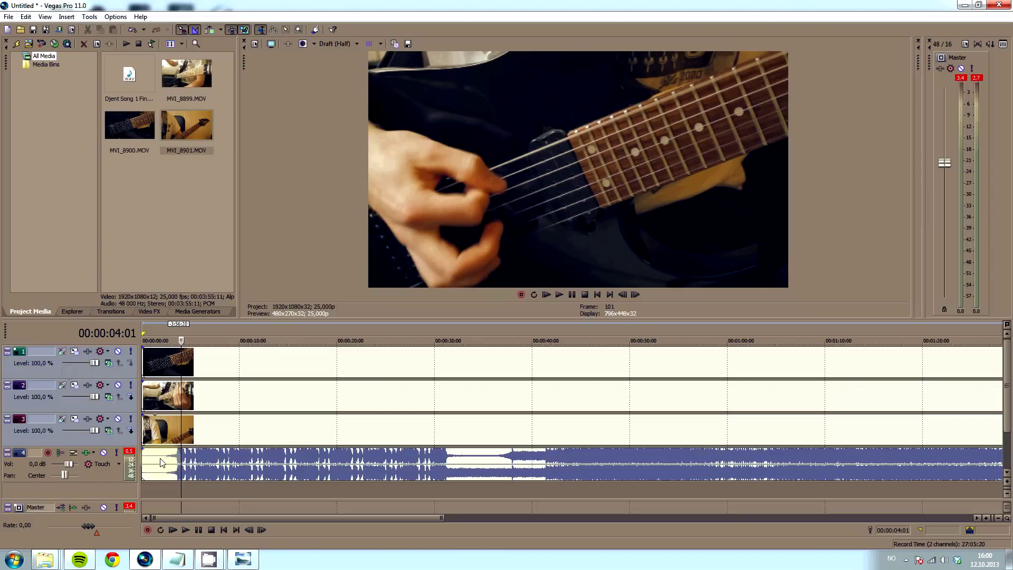
pyautogui.click(70, 341)
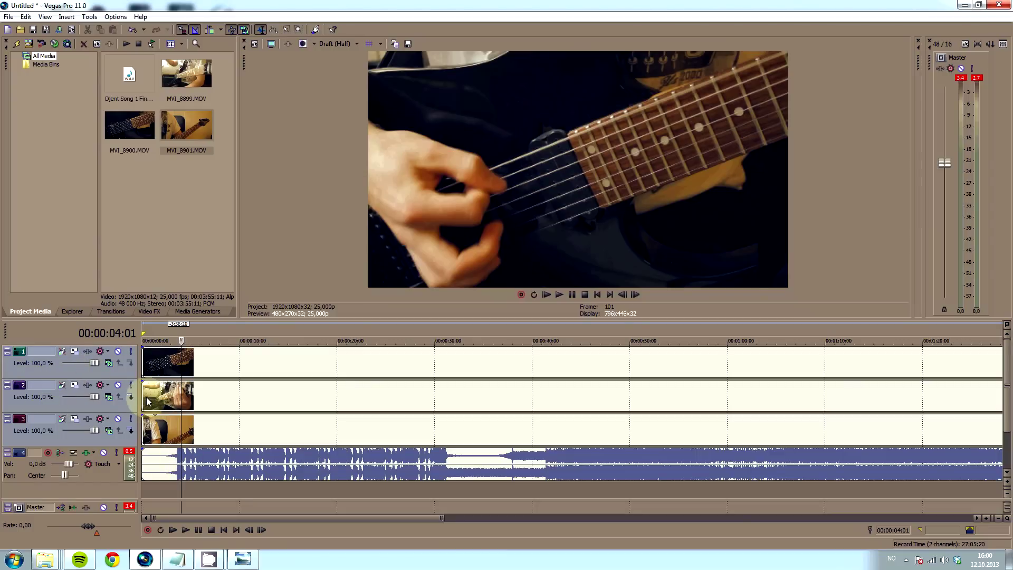
pyautogui.click(90, 17)
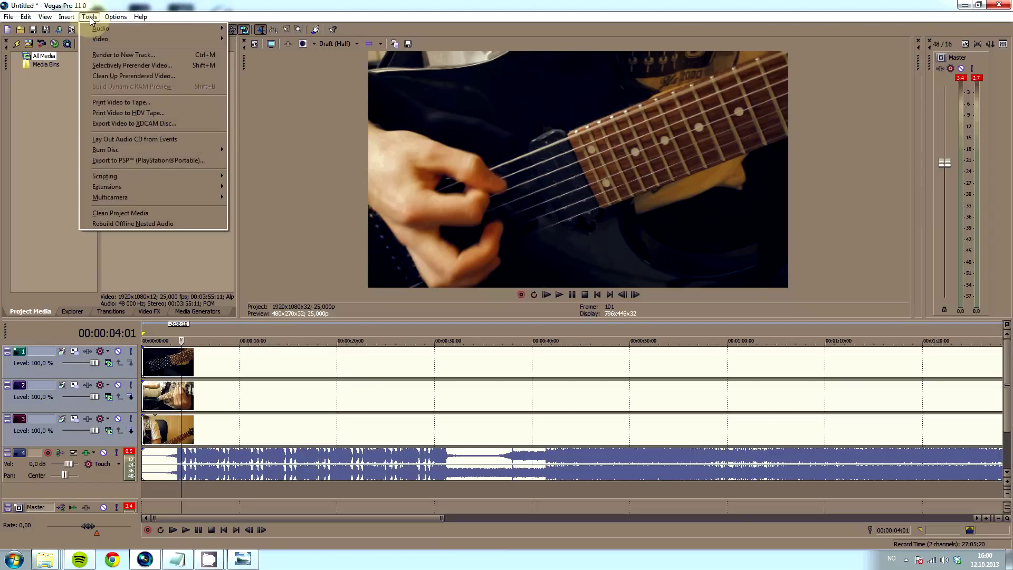
pyautogui.moveTo(167, 198)
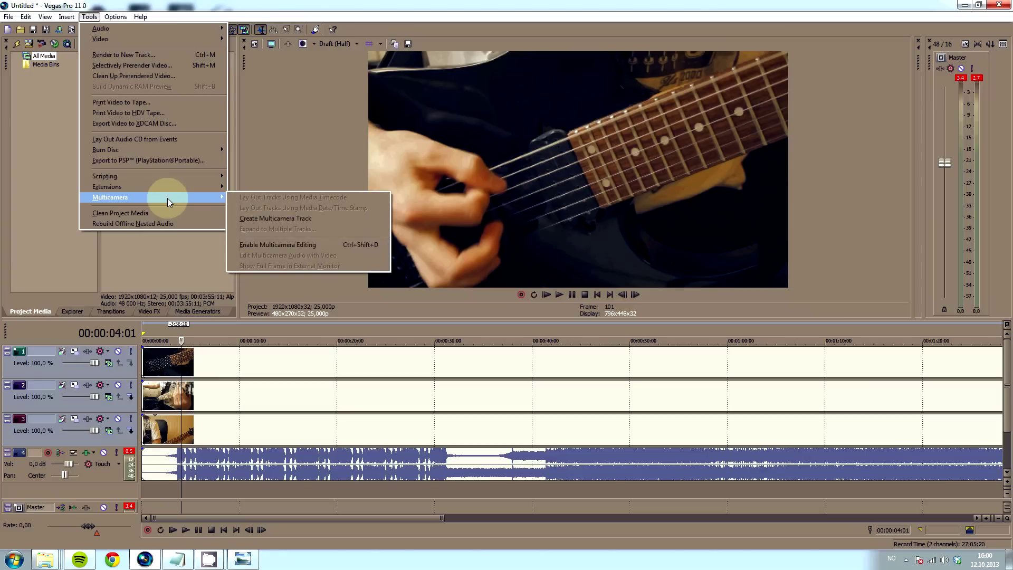
pyautogui.click(284, 219)
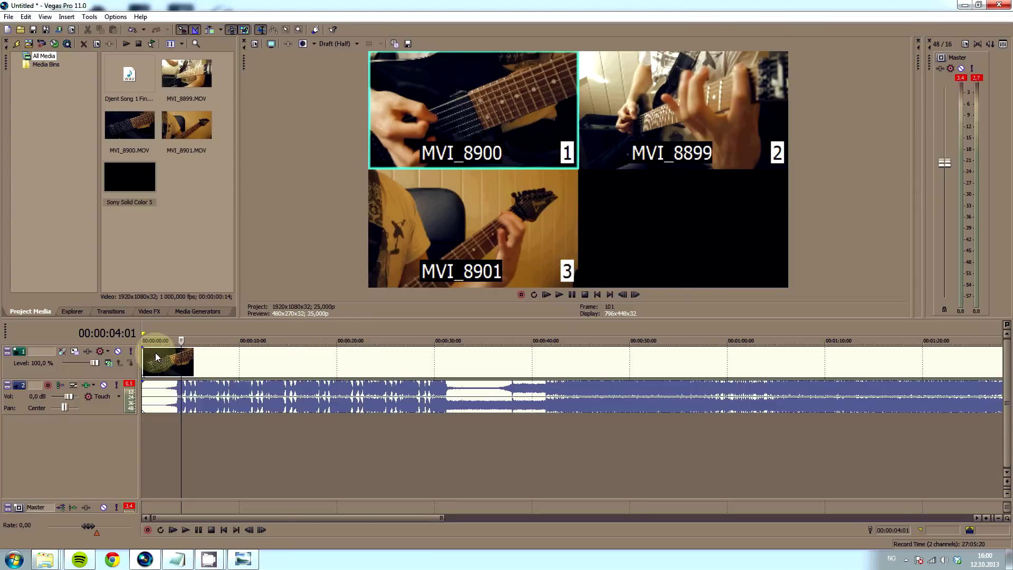
# Step: Play from the timeline start and cut live to cameras 2, 3, 2, 1, 2 and 3 between about 5 and 20 seconds
pyautogui.scroll(5, 155, 353)
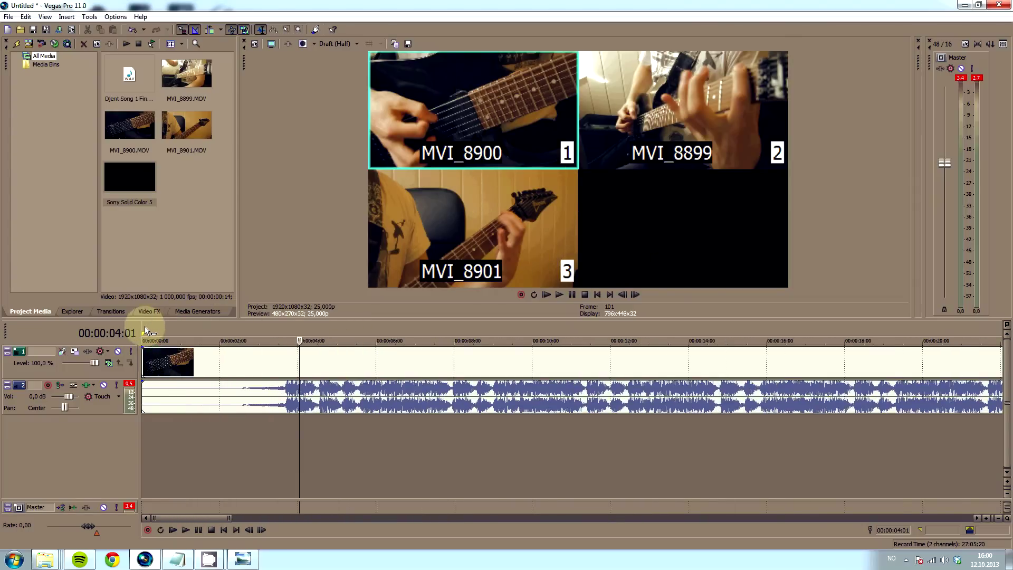
pyautogui.click(145, 330)
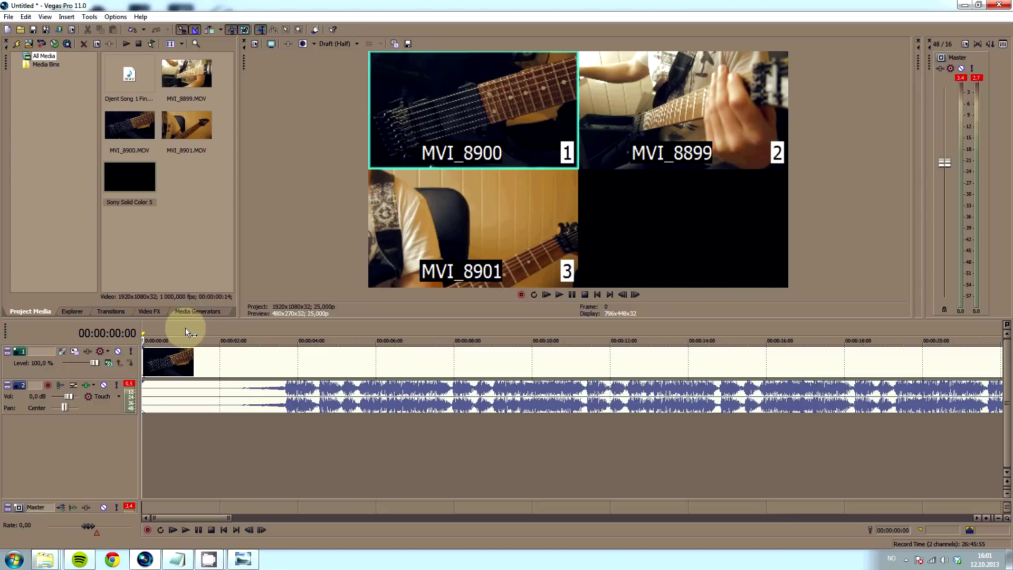
pyautogui.press('space')
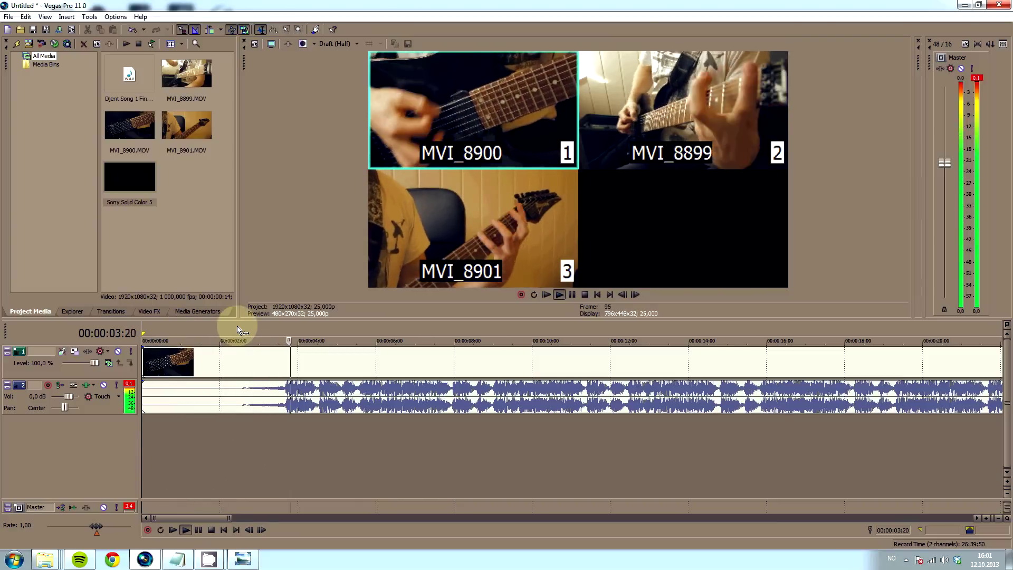
pyautogui.press('2')
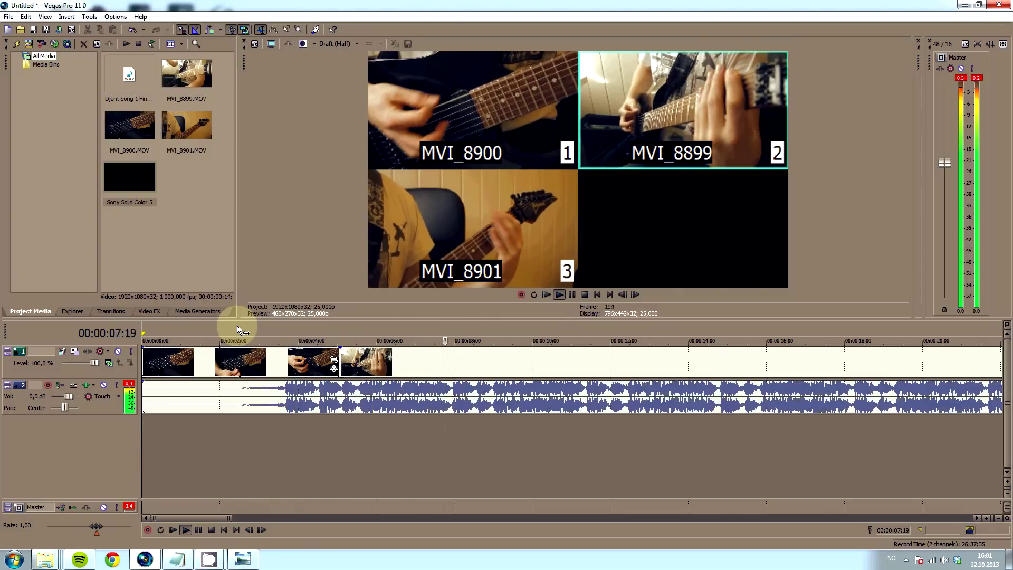
pyautogui.press('3')
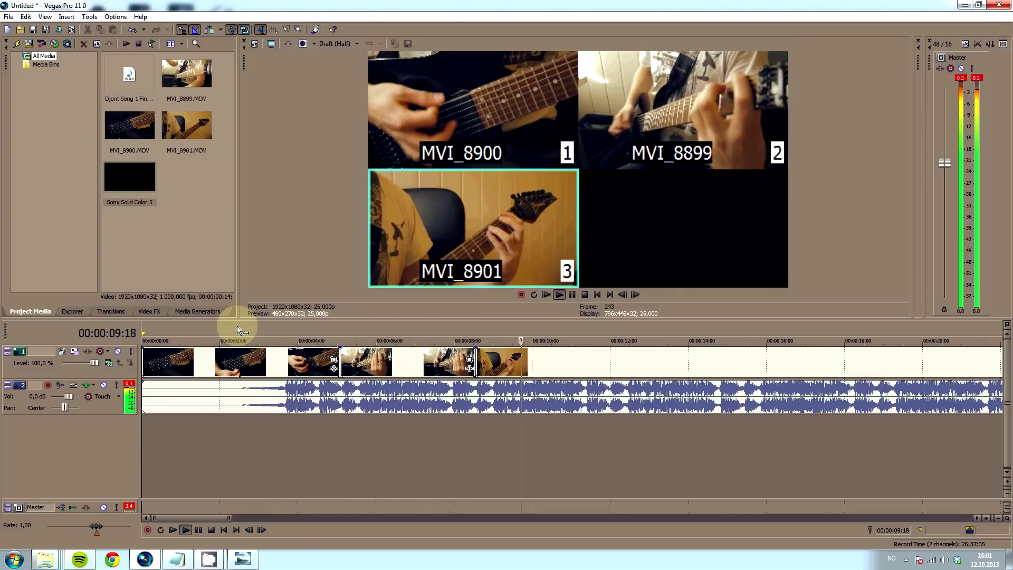
pyautogui.press('2')
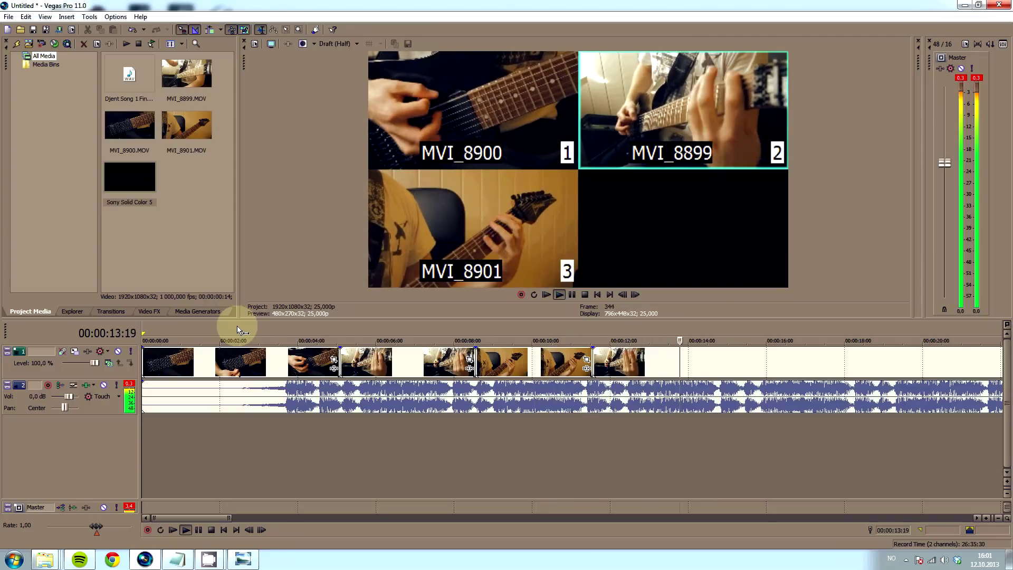
pyautogui.press('1')
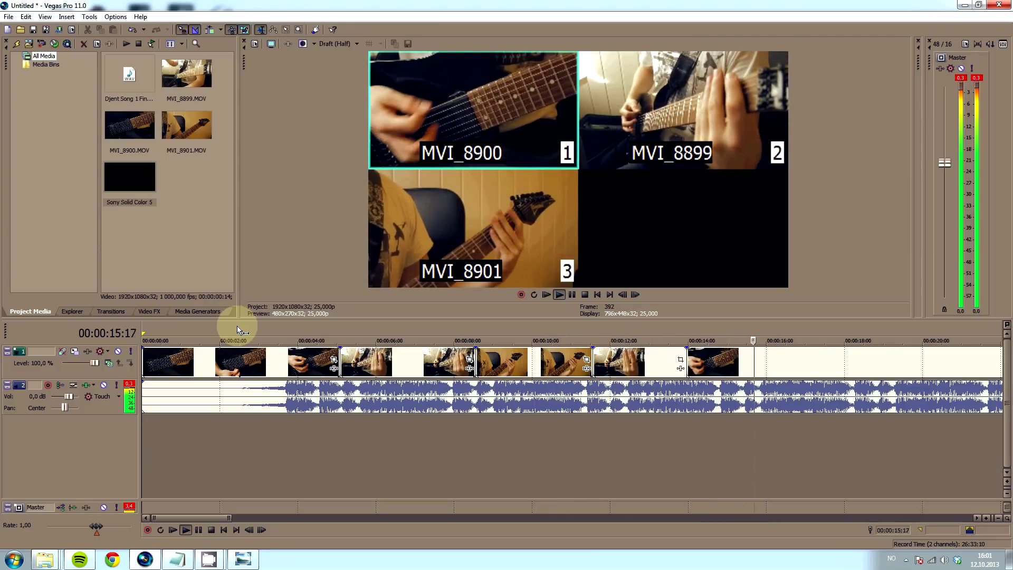
pyautogui.press('2')
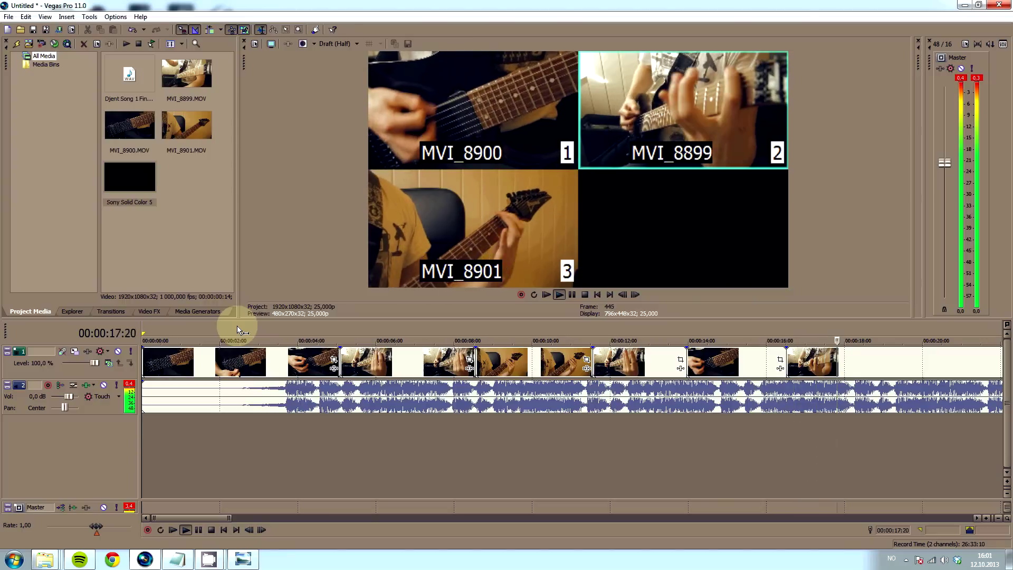
pyautogui.press('3')
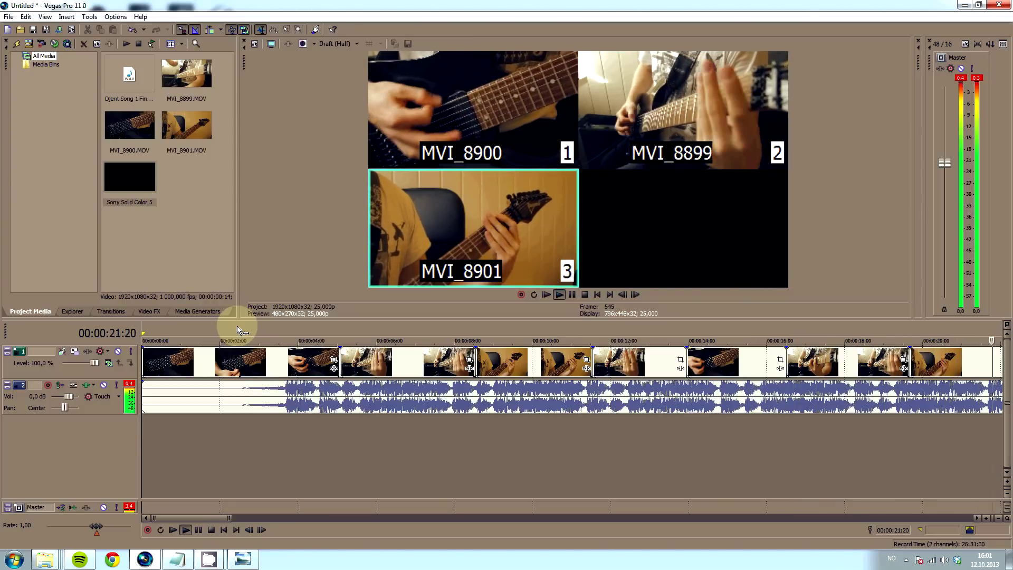
# Step: Keep cutting live to cameras 1, 2, 3, 1, 3 and 2 between about 23 and 38 seconds, and stop playback
pyautogui.press('1')
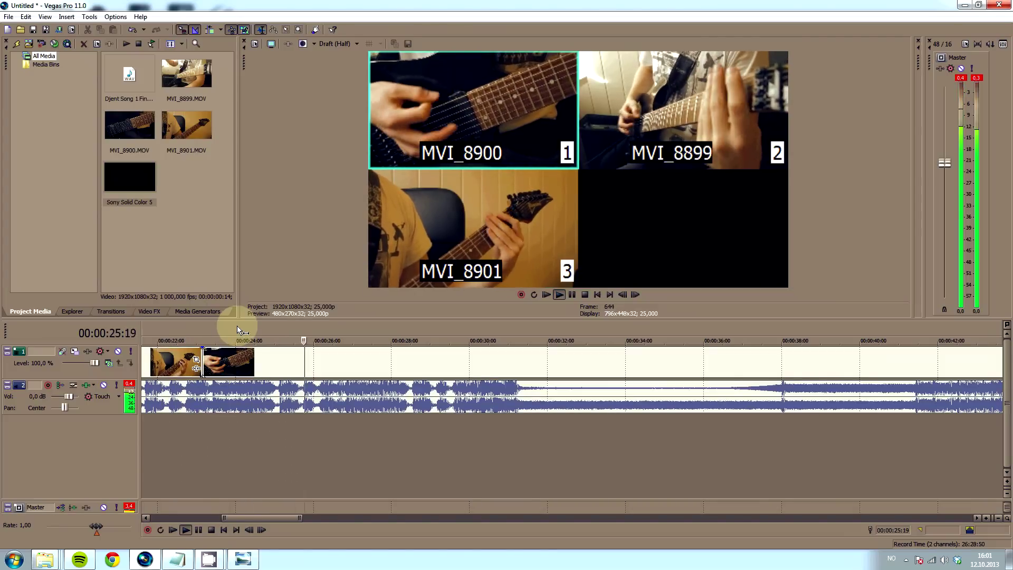
pyautogui.press('2')
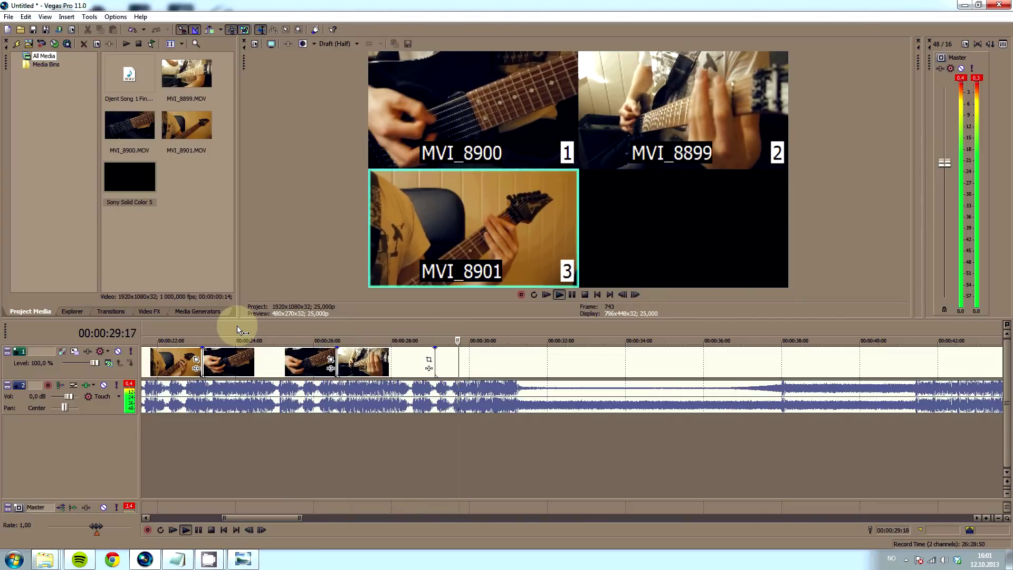
pyautogui.press('1')
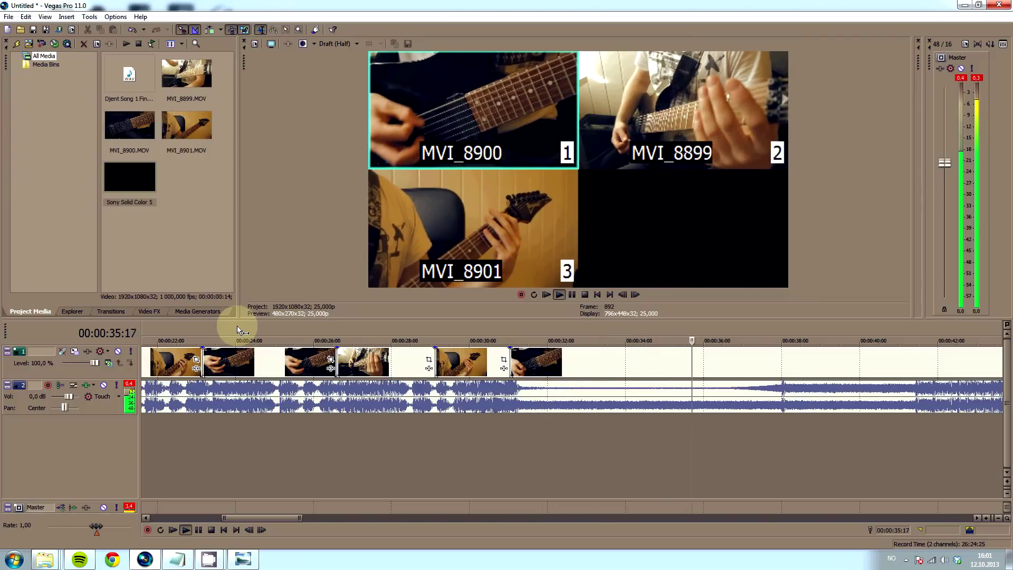
pyautogui.press('3')
pyautogui.press('2')
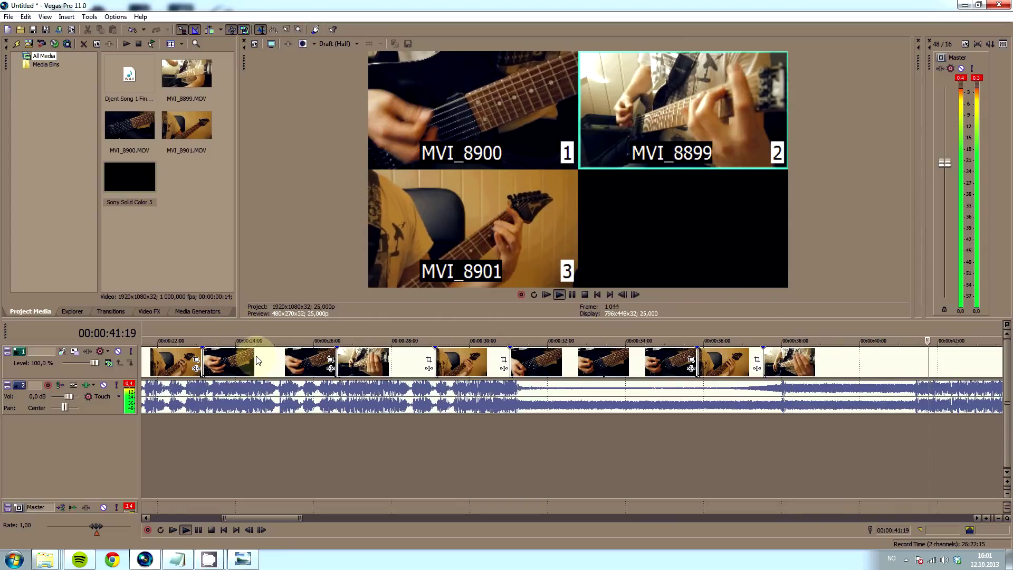
pyautogui.press('space')
# Step: Turn off multicamera editing and play the cut sequence from the start to review the camera switches
pyautogui.scroll(-5, 455, 427)
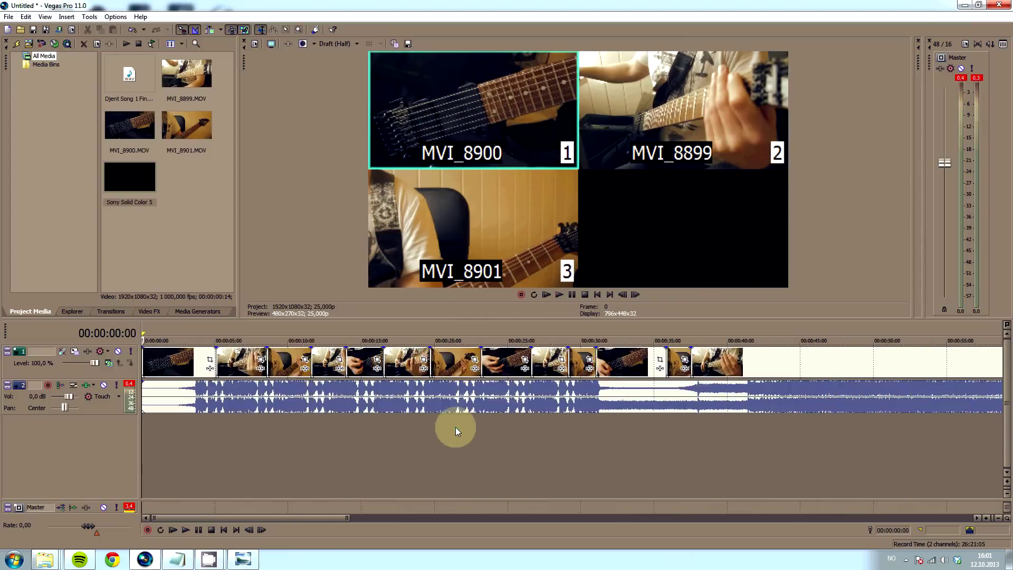
pyautogui.scroll(3, 388, 426)
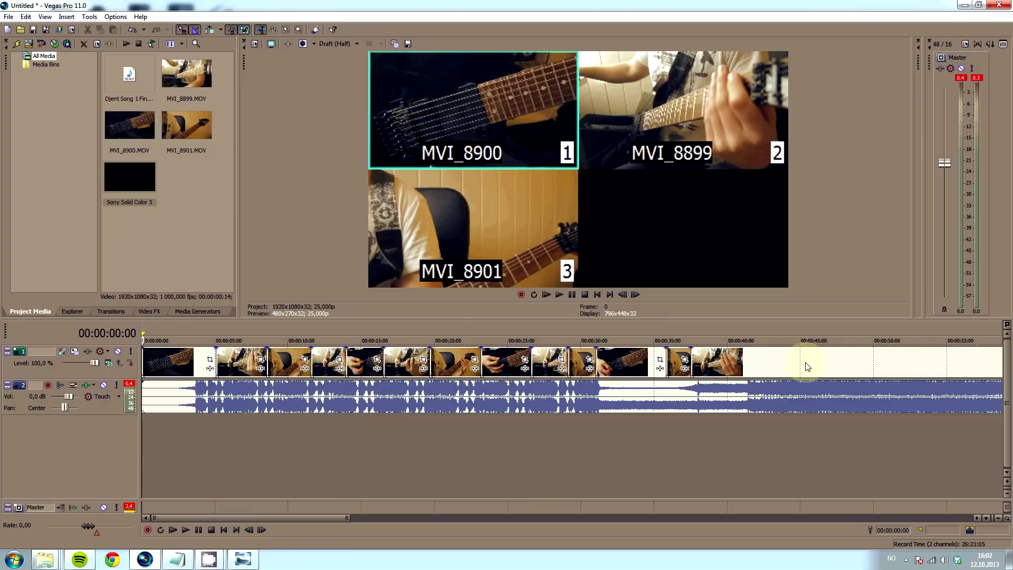
pyautogui.scroll(-5, 803, 366)
pyautogui.scroll(6, 213, 369)
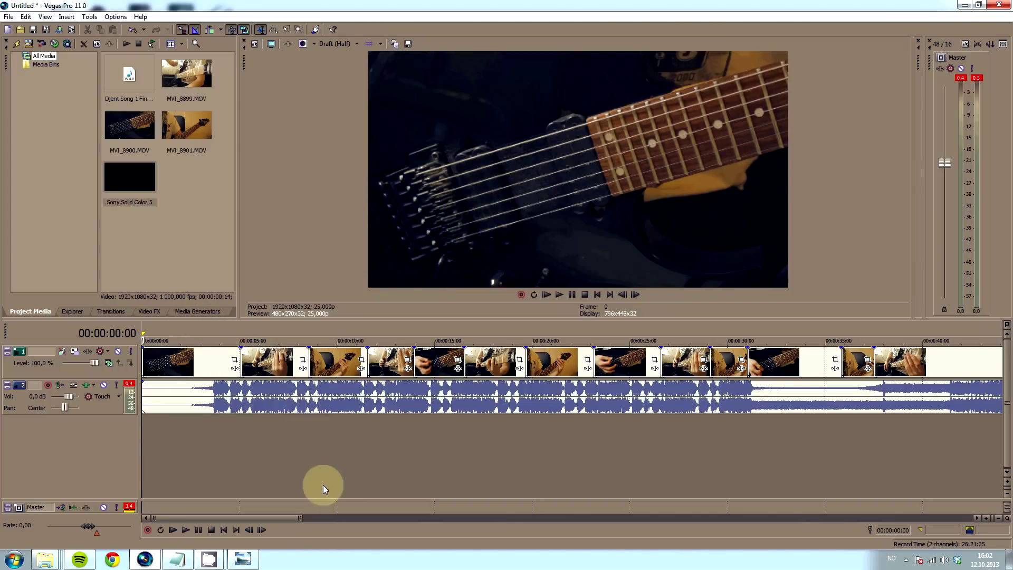
pyautogui.press('space')
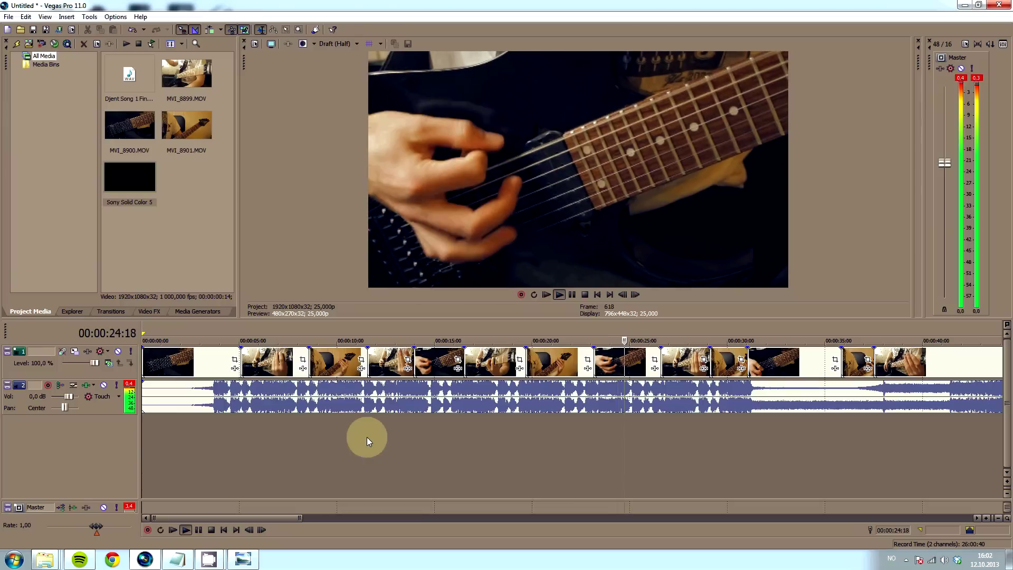
pyautogui.press('space')
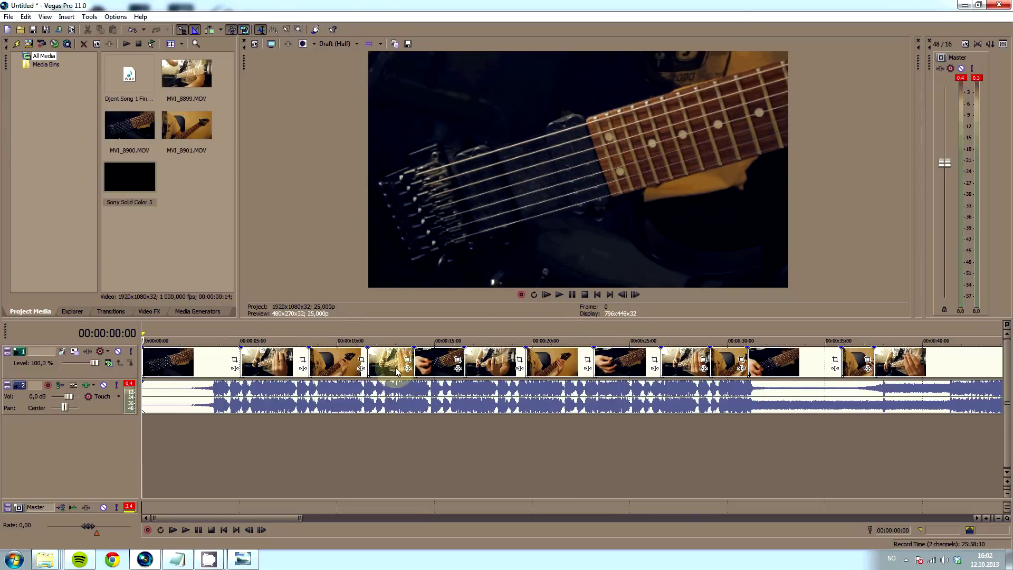
# Step: Go to the cut at 00:00:08:14, re-enable multicamera editing and switch the shot after it to camera 2 and back to camera 1
pyautogui.click(309, 337)
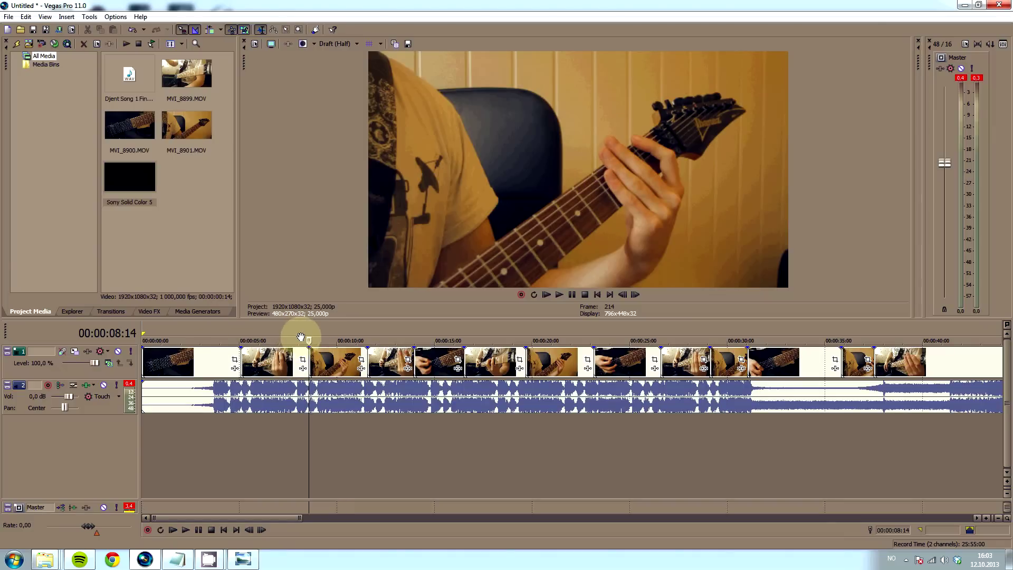
pyautogui.hotkey('ctrl', 'shift', 'm')
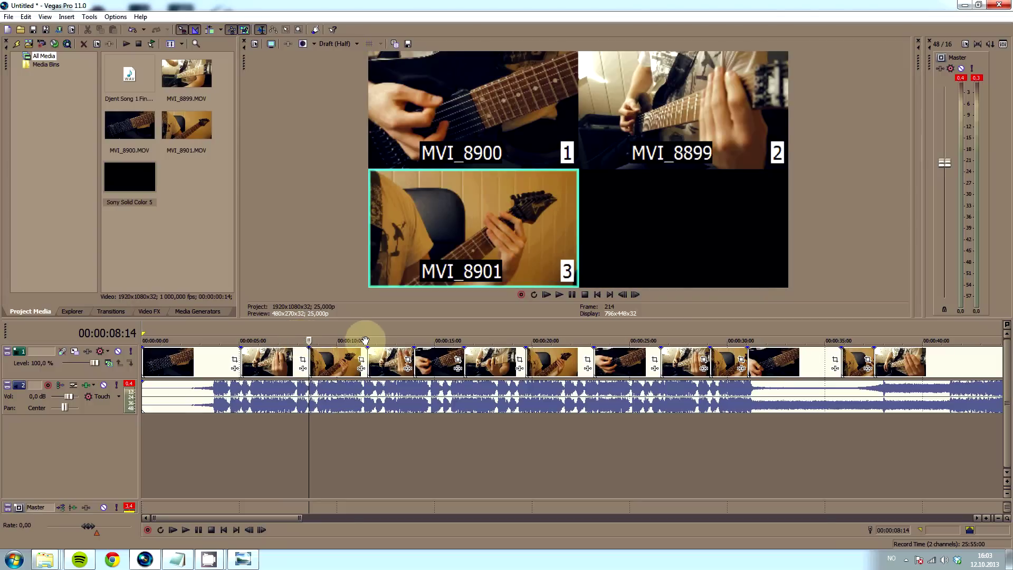
pyautogui.scroll(5, 570, 361)
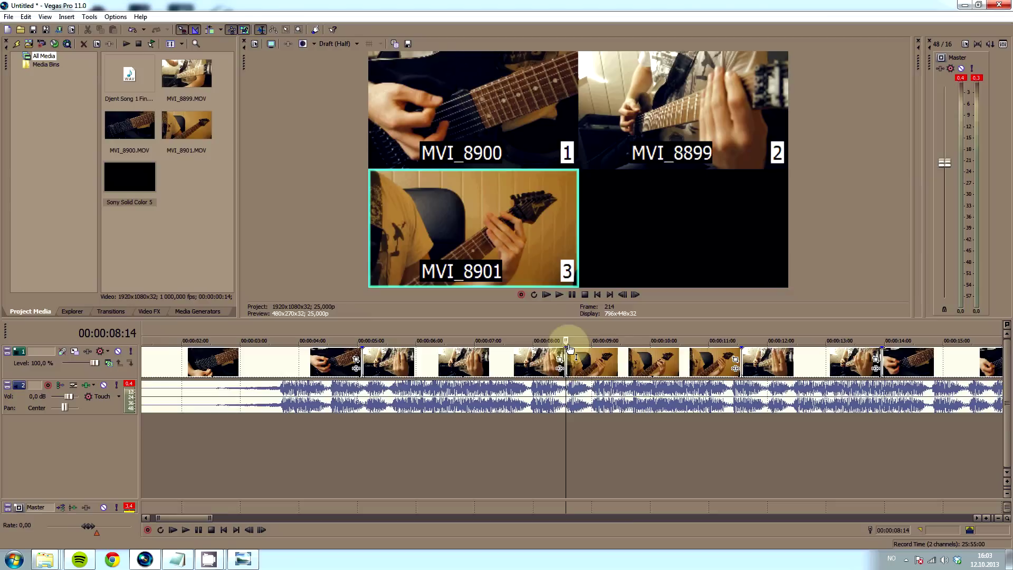
pyautogui.scroll(-2, 561, 343)
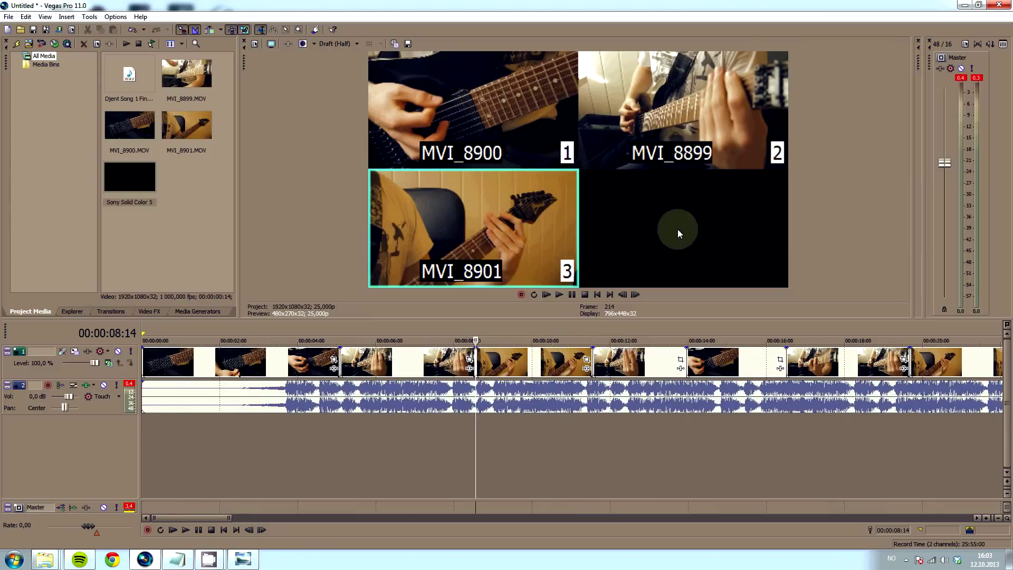
pyautogui.press('2')
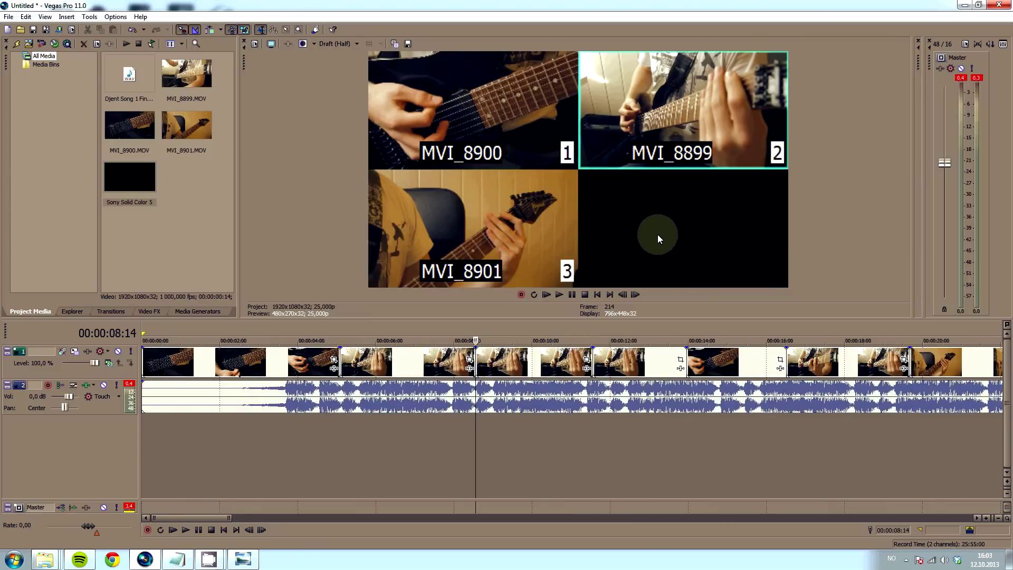
pyautogui.press('1')
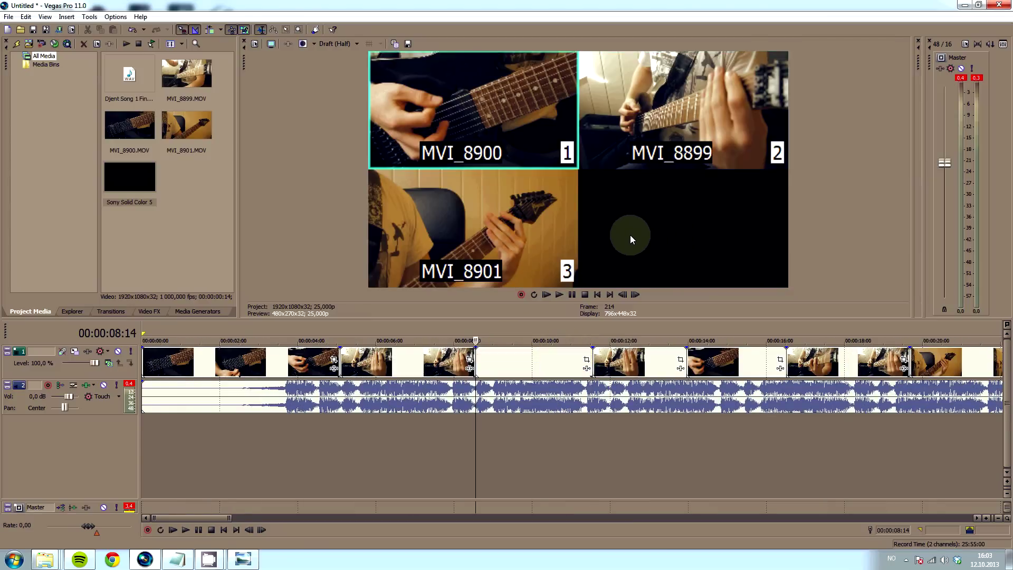
# Step: Switch the shot after the 00:00:08:14 cut through cameras 2, 3 and 1, ending on camera 2 (MVI_8899)
pyautogui.click(607, 95)
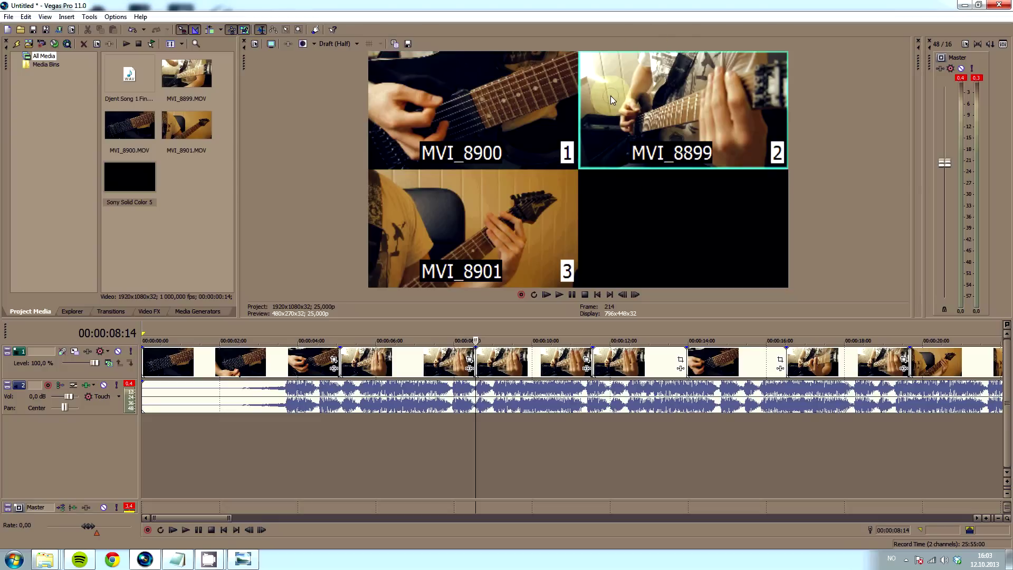
pyautogui.click(531, 204)
pyautogui.click(506, 127)
pyautogui.click(632, 93)
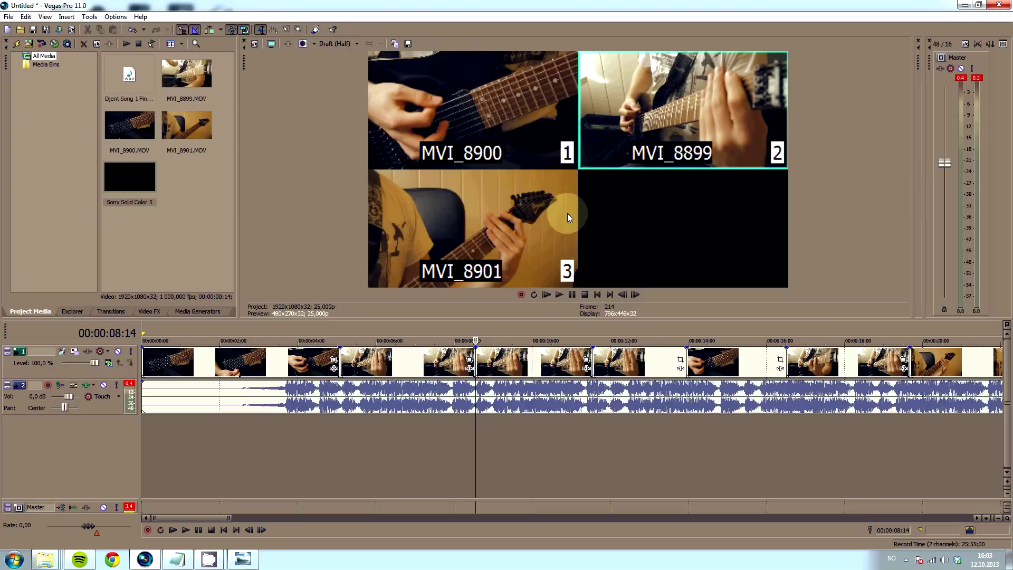
# Step: Switch the shot after the 00:00:08:14 cut to camera 1 (MVI_8900) and play that section with multicamera editing off
pyautogui.press('1')
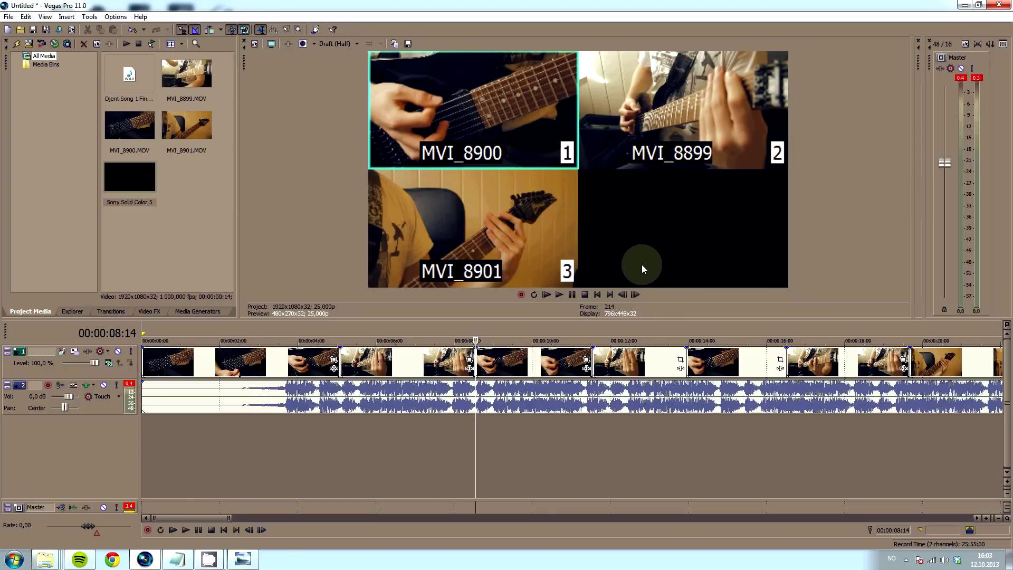
pyautogui.click(638, 268)
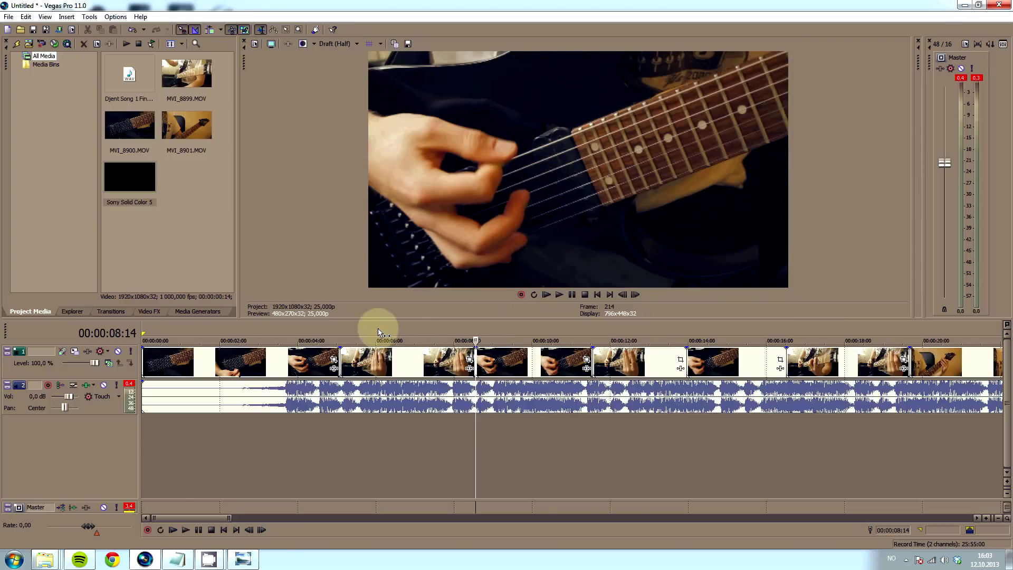
pyautogui.click(449, 335)
pyautogui.press('space')
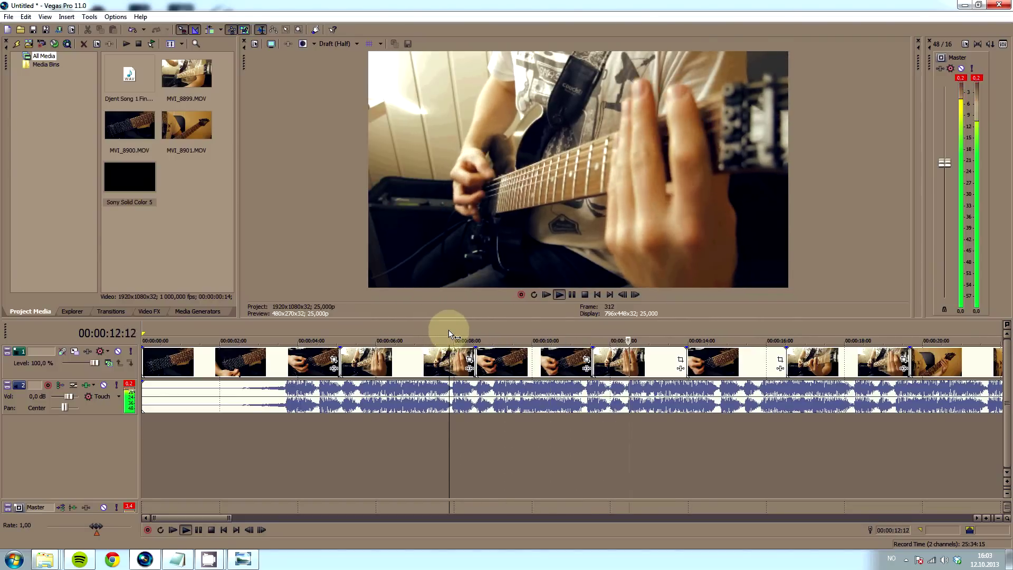
pyautogui.press('space')
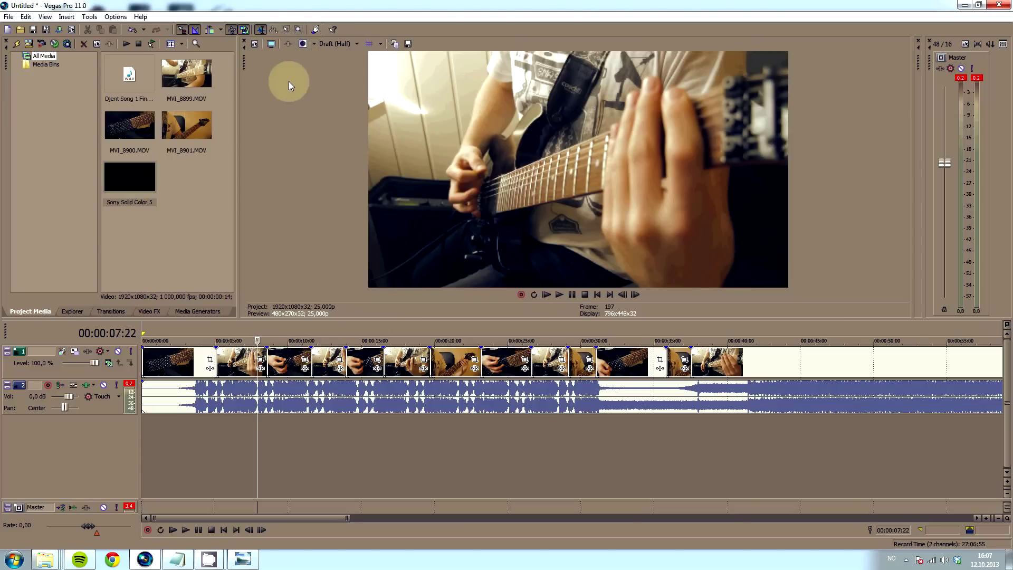
# Step: Add the Sony Color Corrector plug-in to the video output effects
pyautogui.click(287, 44)
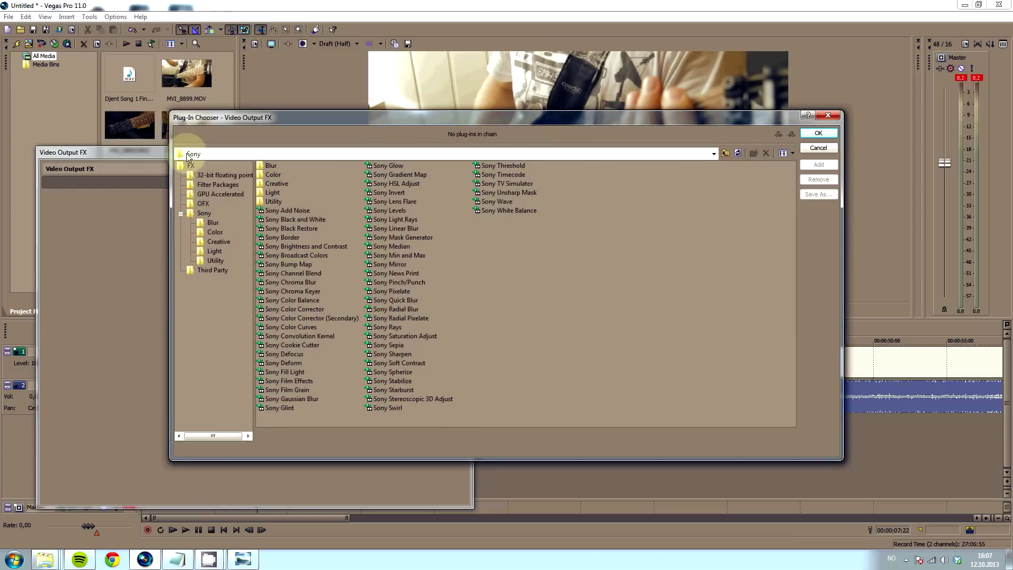
pyautogui.click(290, 309)
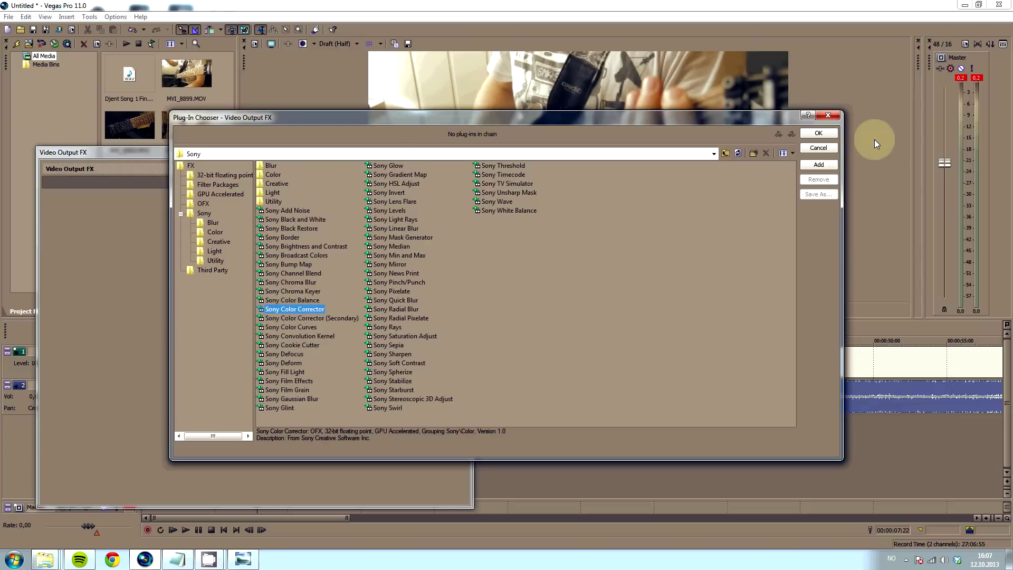
pyautogui.click(819, 133)
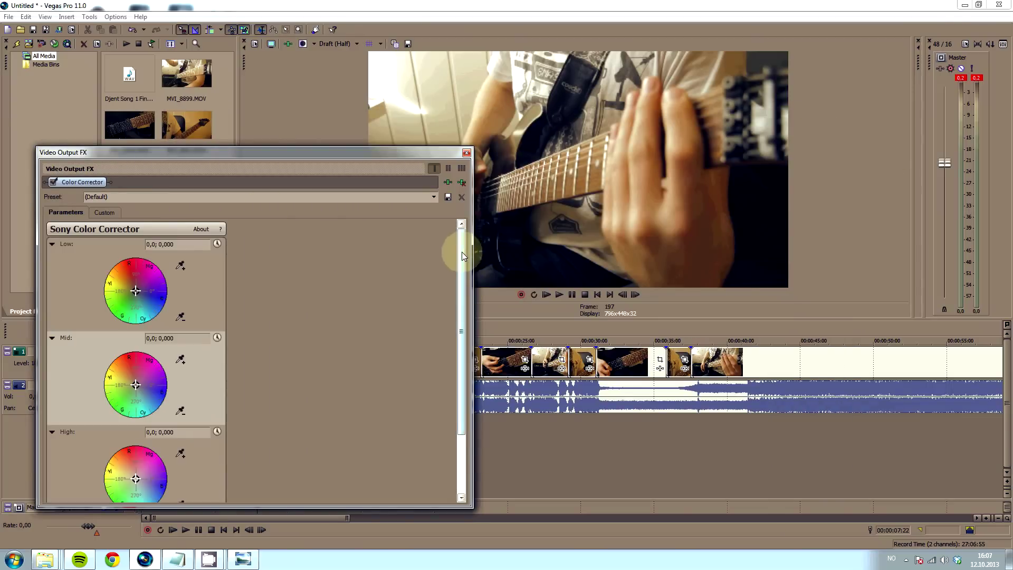
# Step: Shift the Low color wheel toward blue, to 325,07; 0,3049, with the effects window moved clear of the preview
pyautogui.moveTo(461, 252)
pyautogui.mouseDown()
pyautogui.moveTo(459, 275)
pyautogui.moveTo(458, 264)
pyautogui.moveTo(42, 244)
pyautogui.mouseUp()
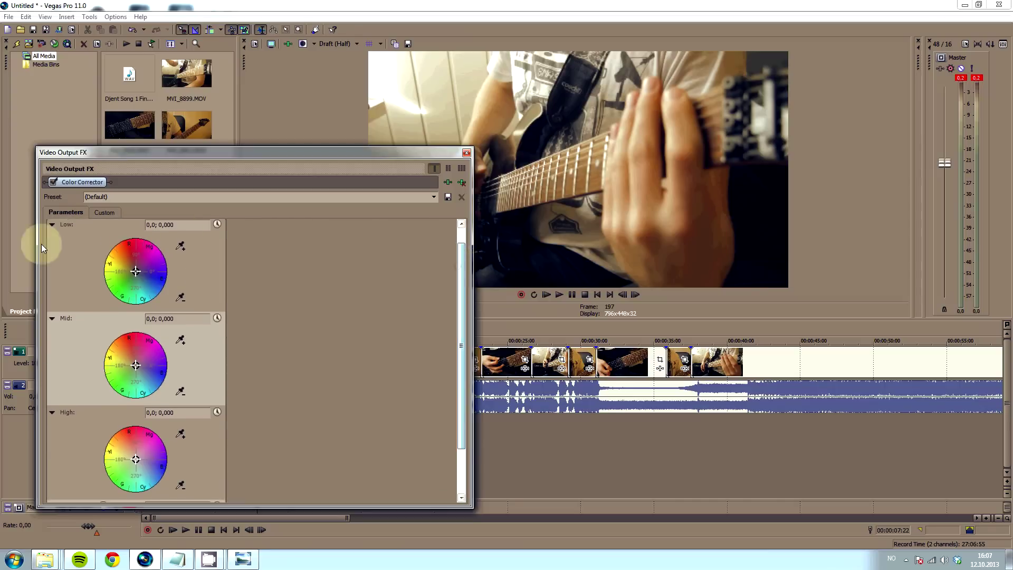
pyautogui.click(281, 152)
pyautogui.moveTo(275, 150); pyautogui.dragTo(191, 176)
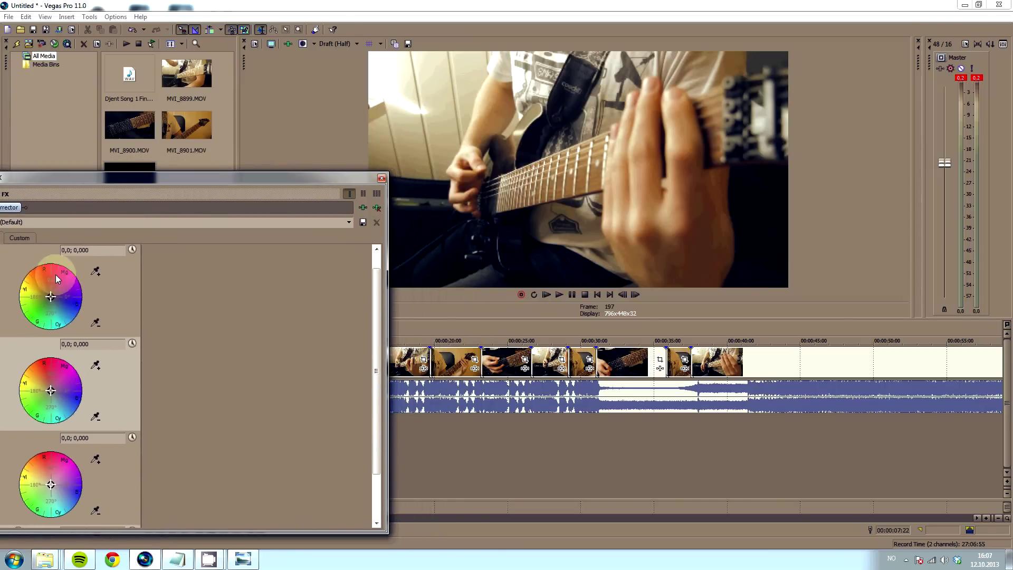
pyautogui.moveTo(50, 296)
pyautogui.mouseDown()
pyautogui.moveTo(74, 303)
pyautogui.moveTo(35, 286)
pyautogui.moveTo(58, 303)
pyautogui.mouseUp()
# Step: Warm the Mid color wheel to 129,24; 0,3689 and the High color wheel to 162,39; 0,2098
pyautogui.moveTo(172, 181); pyautogui.dragTo(241, 166)
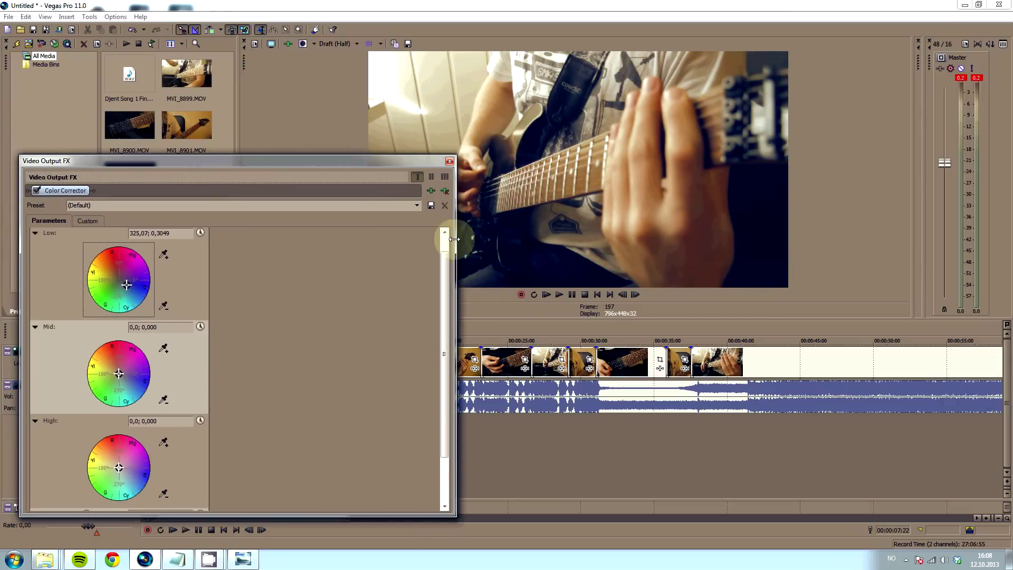
pyautogui.moveTo(454, 238); pyautogui.dragTo(359, 256)
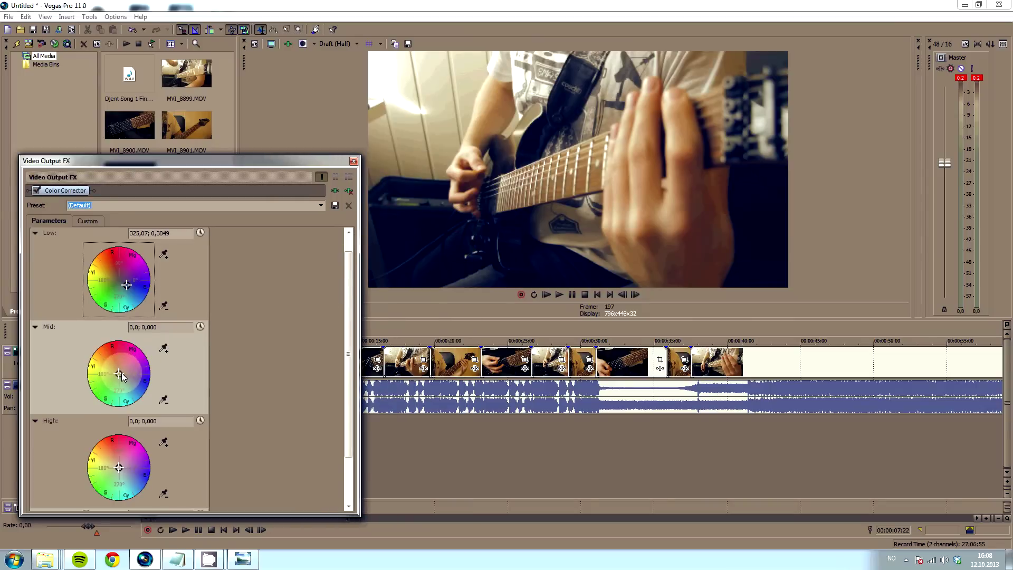
pyautogui.moveTo(118, 374)
pyautogui.mouseDown()
pyautogui.moveTo(102, 362)
pyautogui.moveTo(113, 368)
pyautogui.mouseUp()
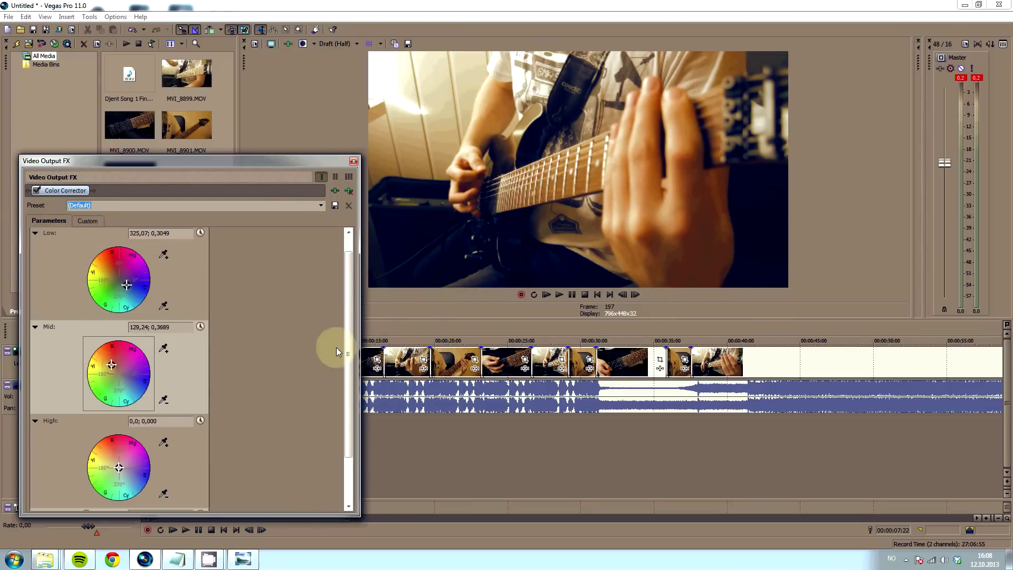
pyautogui.scroll(-1, 352, 373)
pyautogui.scroll(-4, 352, 374)
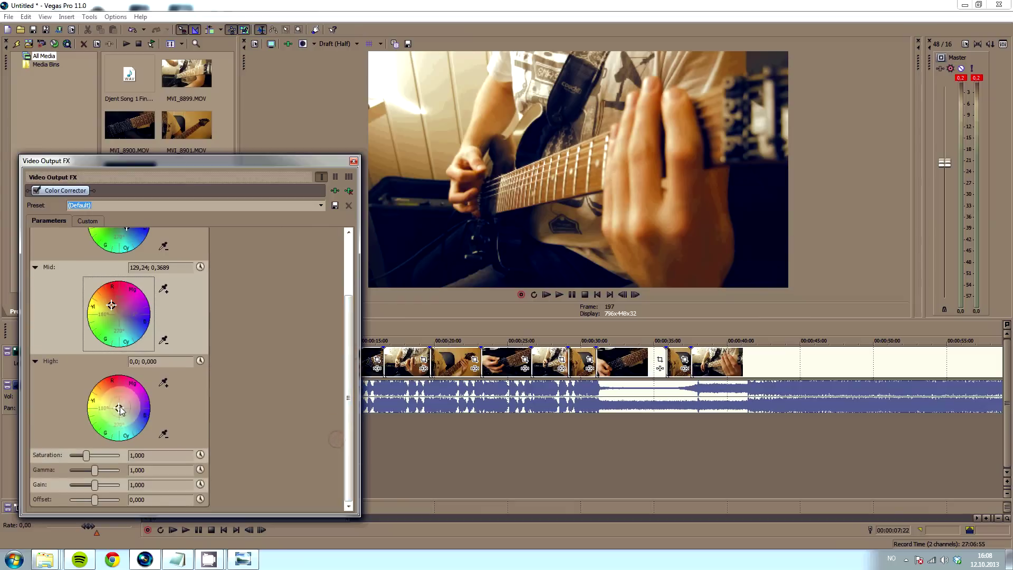
pyautogui.moveTo(118, 408)
pyautogui.mouseDown()
pyautogui.moveTo(101, 406)
pyautogui.moveTo(138, 417)
pyautogui.moveTo(116, 417)
pyautogui.moveTo(117, 398)
pyautogui.moveTo(138, 414)
pyautogui.moveTo(113, 410)
pyautogui.mouseUp()
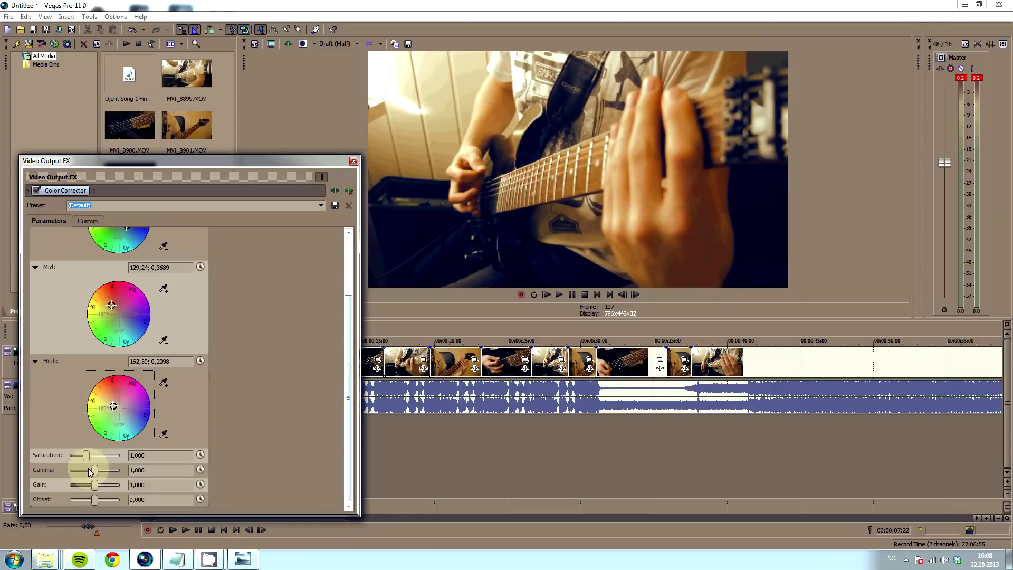
# Step: Try lower and higher saturation in the Color Corrector and reset the saturation to 1,000
pyautogui.moveTo(87, 457); pyautogui.dragTo(80, 462)
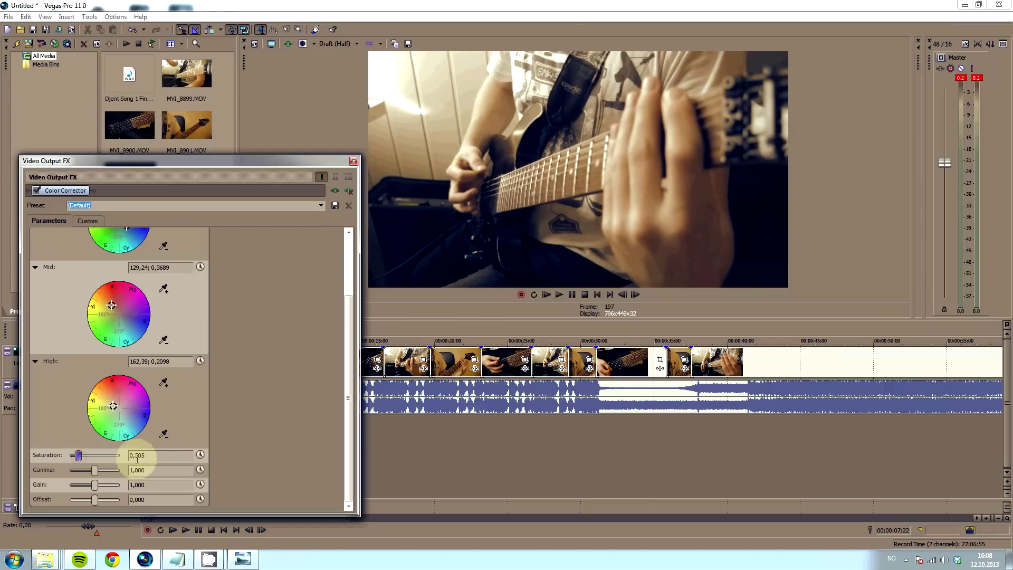
pyautogui.moveTo(83, 460); pyautogui.dragTo(91, 462)
pyautogui.doubleClick(88, 458)
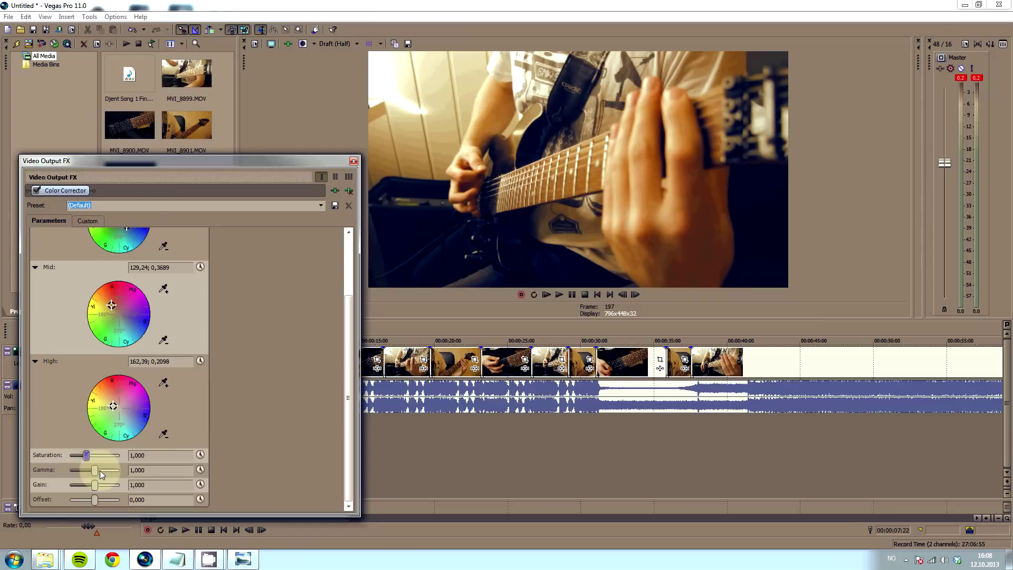
# Step: Set the Color Corrector's gamma to 0,821 and gain to 1,137, and close the video output effects
pyautogui.moveTo(95, 470)
pyautogui.mouseDown()
pyautogui.moveTo(102, 480)
pyautogui.moveTo(84, 482)
pyautogui.moveTo(96, 491)
pyautogui.moveTo(90, 473)
pyautogui.moveTo(98, 486)
pyautogui.mouseUp()
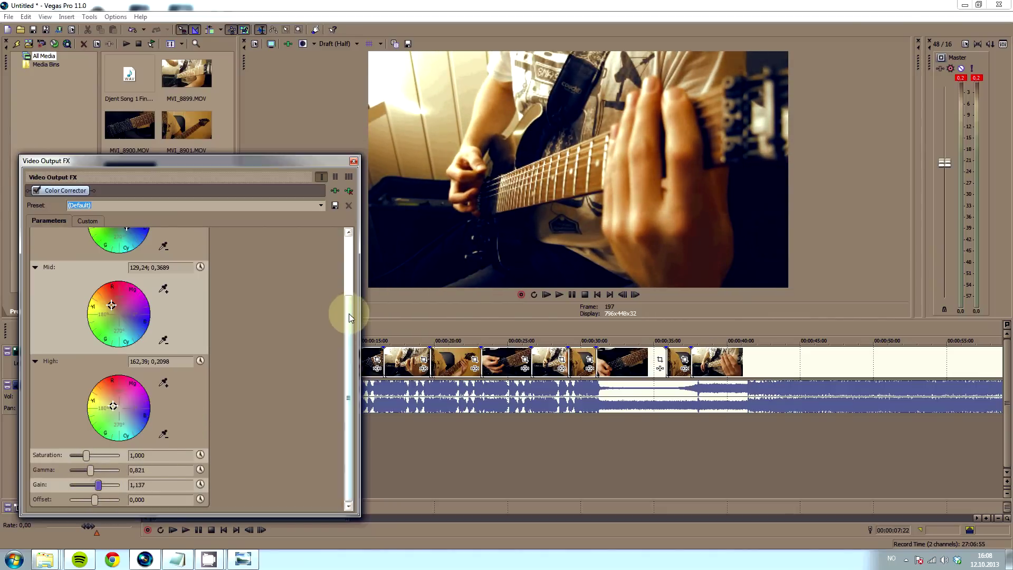
pyautogui.scroll(3, 339, 305)
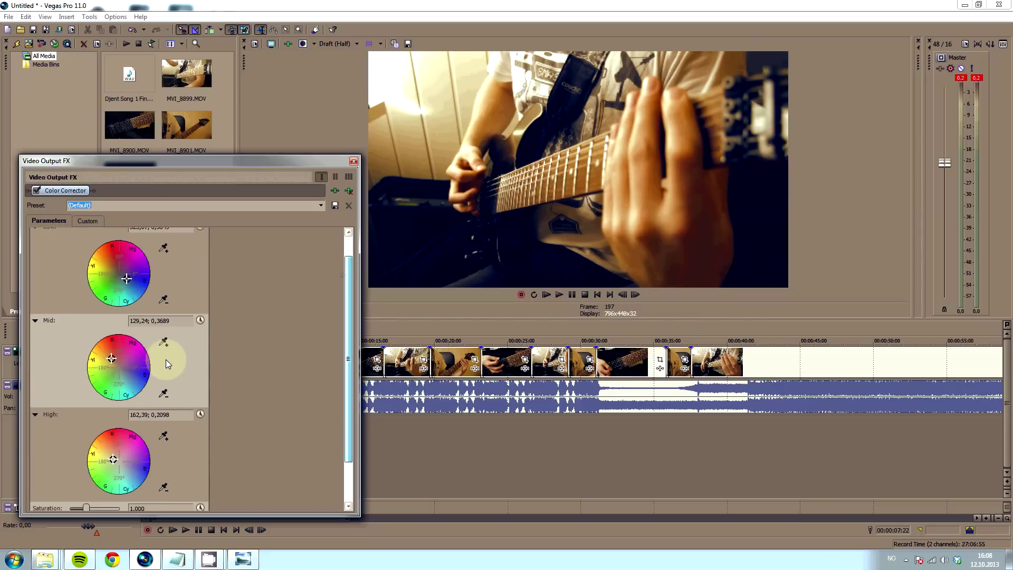
pyautogui.click(353, 161)
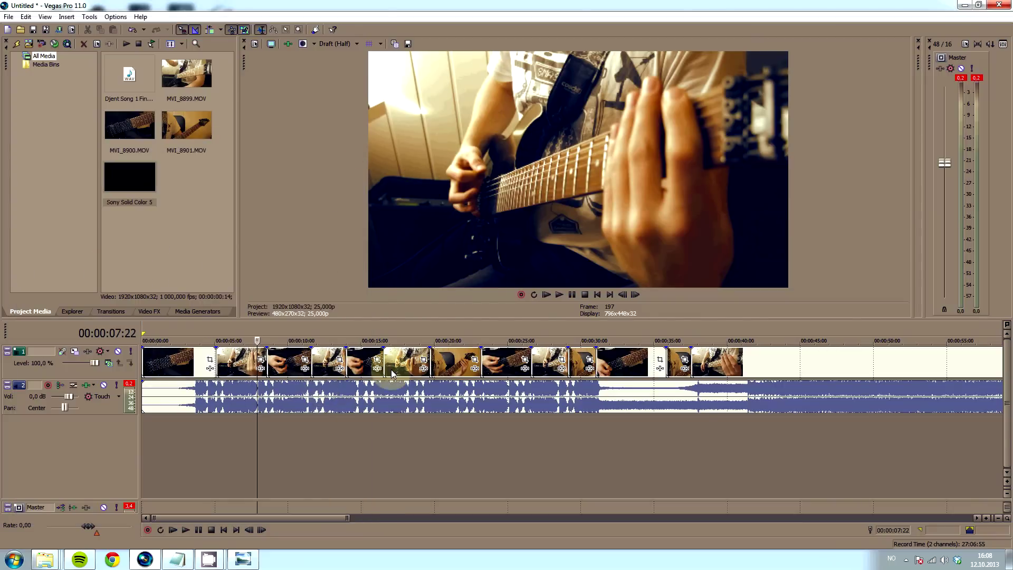
# Step: Set the preview quality to Preview (Full) at about 00:00:10:13 and enlarge the video preview area
pyautogui.click(296, 340)
pyautogui.click(332, 45)
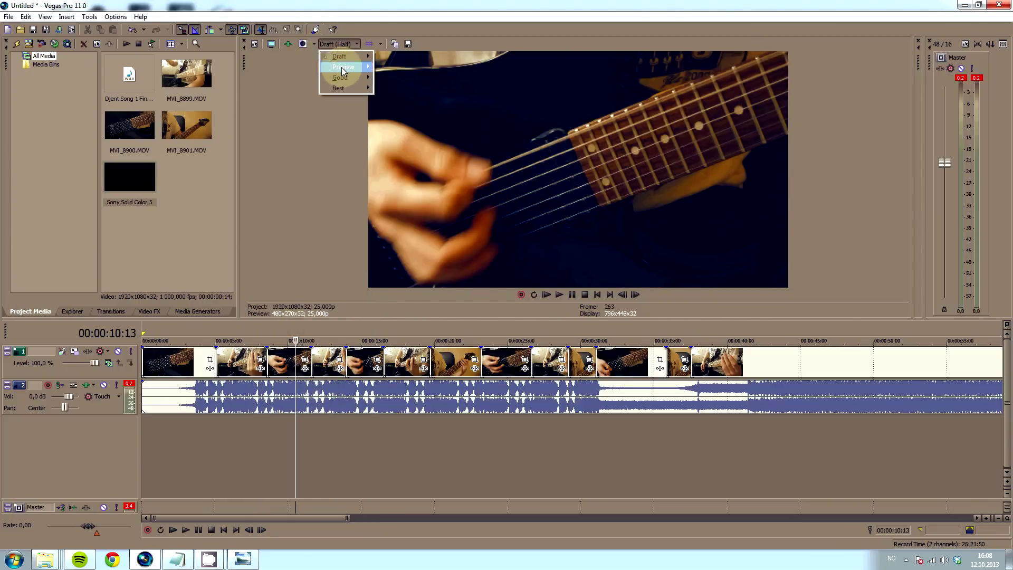
pyautogui.moveTo(369, 62)
pyautogui.click(411, 78)
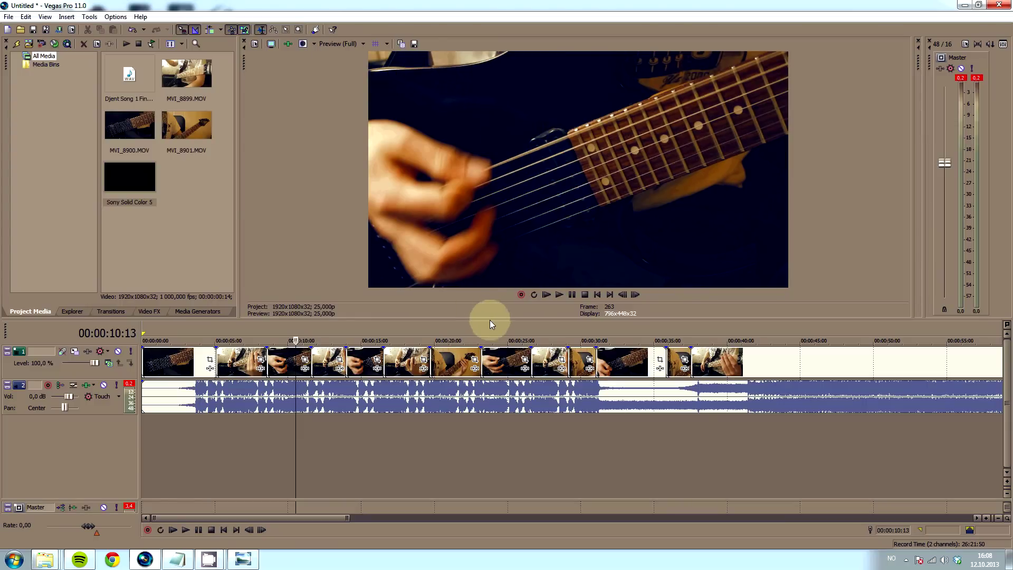
pyautogui.moveTo(488, 319); pyautogui.dragTo(487, 405)
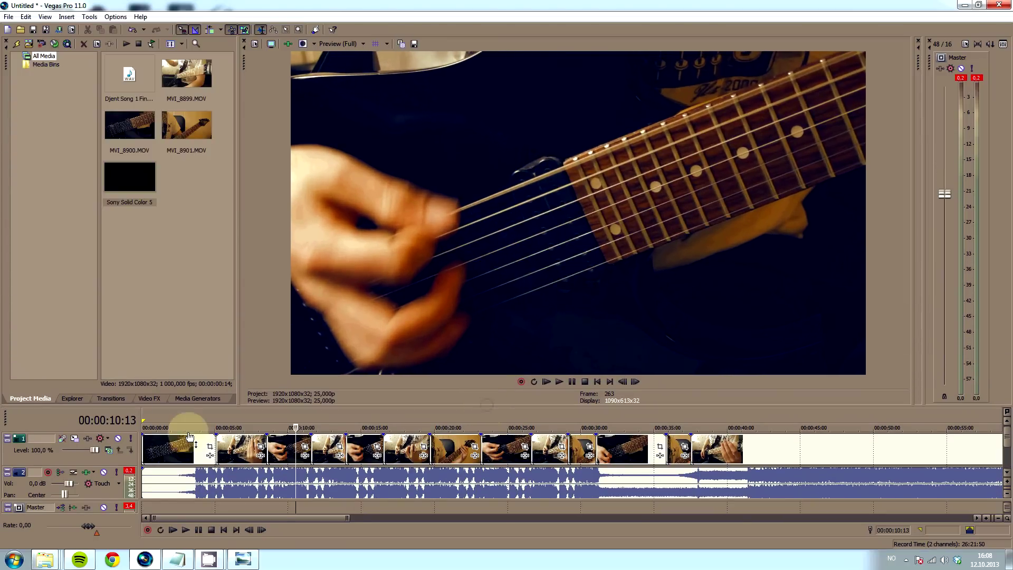
# Step: Keep the preview quality at Preview (Full) and play the graded sequence from 00:00:03:12 to review the color
pyautogui.click(206, 415)
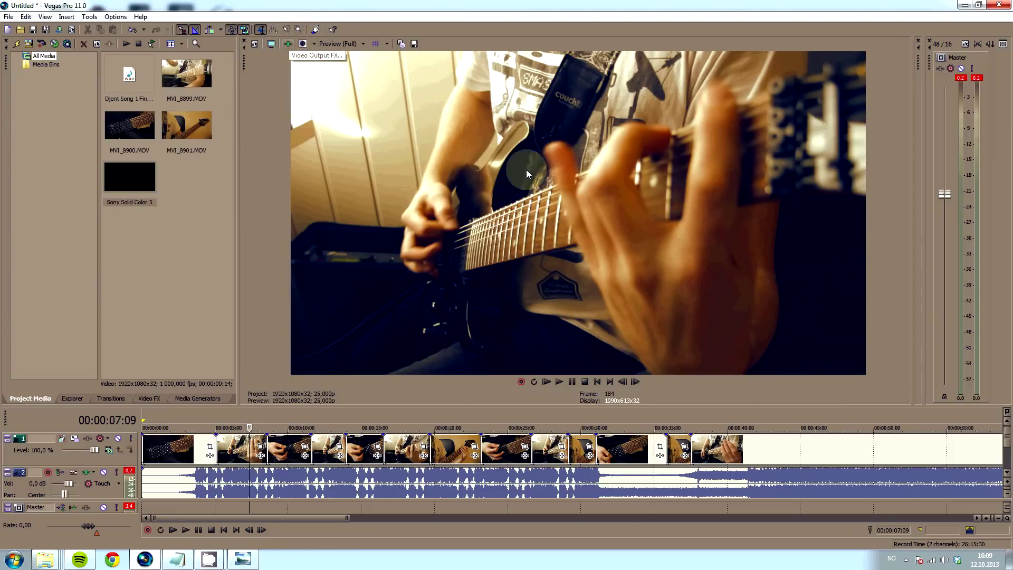
pyautogui.click(342, 44)
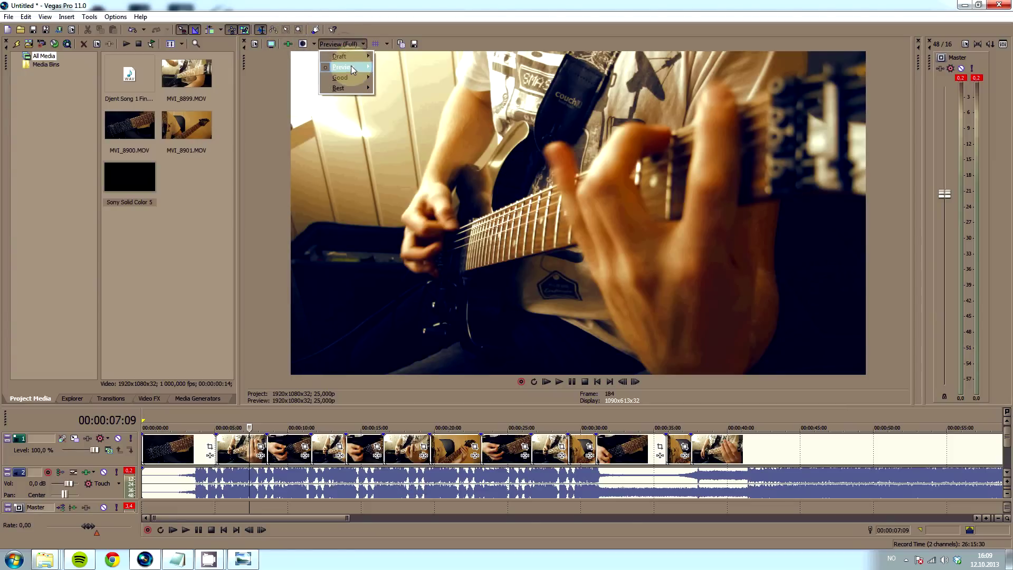
pyautogui.moveTo(350, 66)
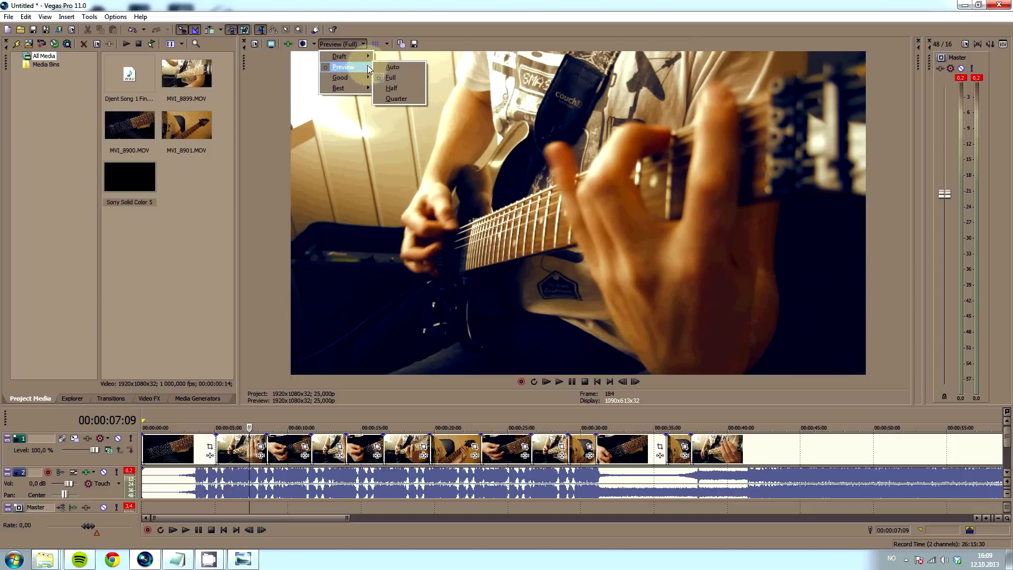
pyautogui.click(401, 78)
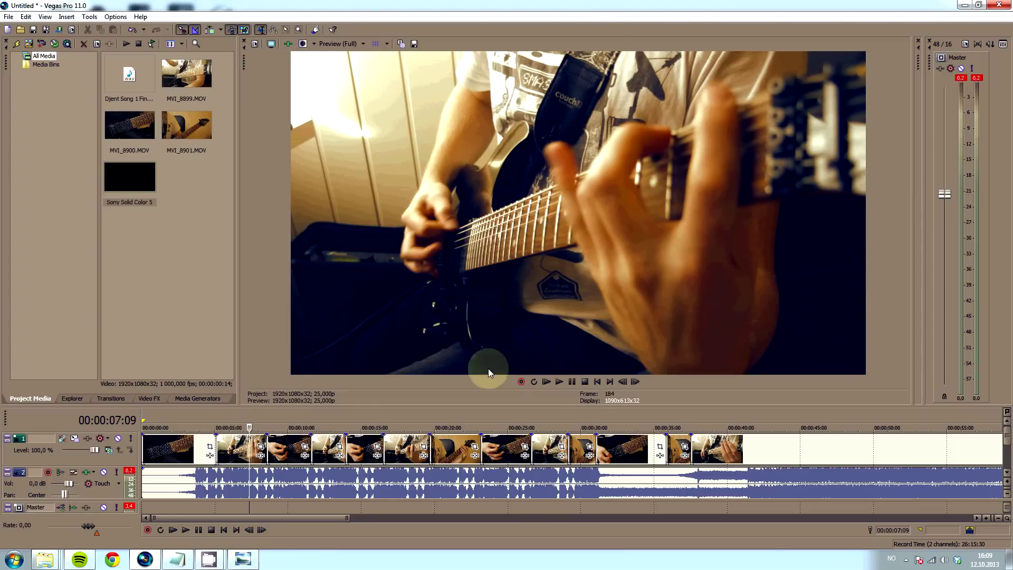
pyautogui.click(194, 420)
pyautogui.press('space')
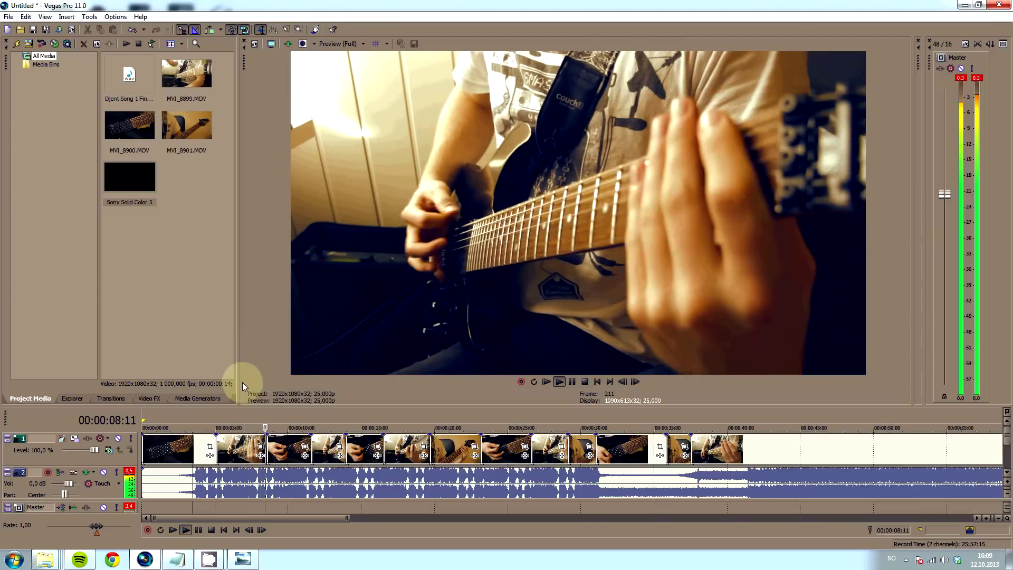
pyautogui.press('space')
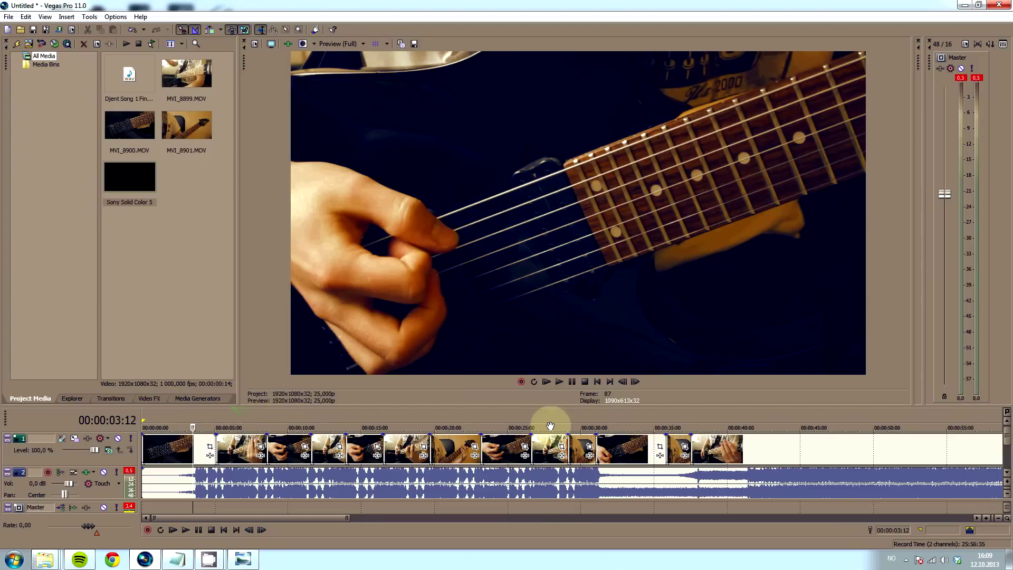
# Step: Mark the time range from 00:00:00:00 to the end of the video at 00:03:56:20 as the loop region
pyautogui.click(267, 419)
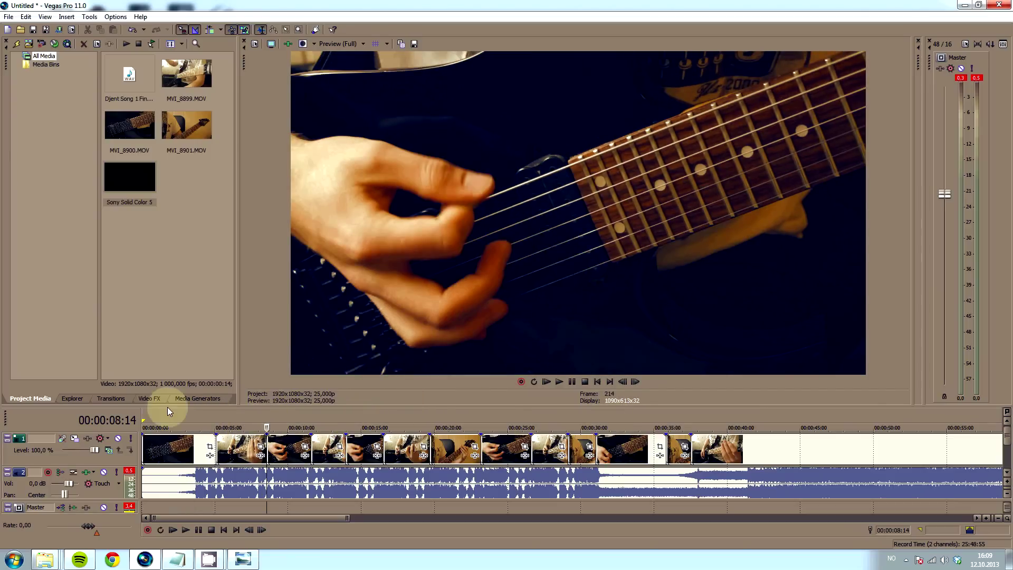
pyautogui.moveTo(142, 419)
pyautogui.mouseDown()
pyautogui.moveTo(756, 427)
pyautogui.moveTo(727, 422)
pyautogui.mouseUp()
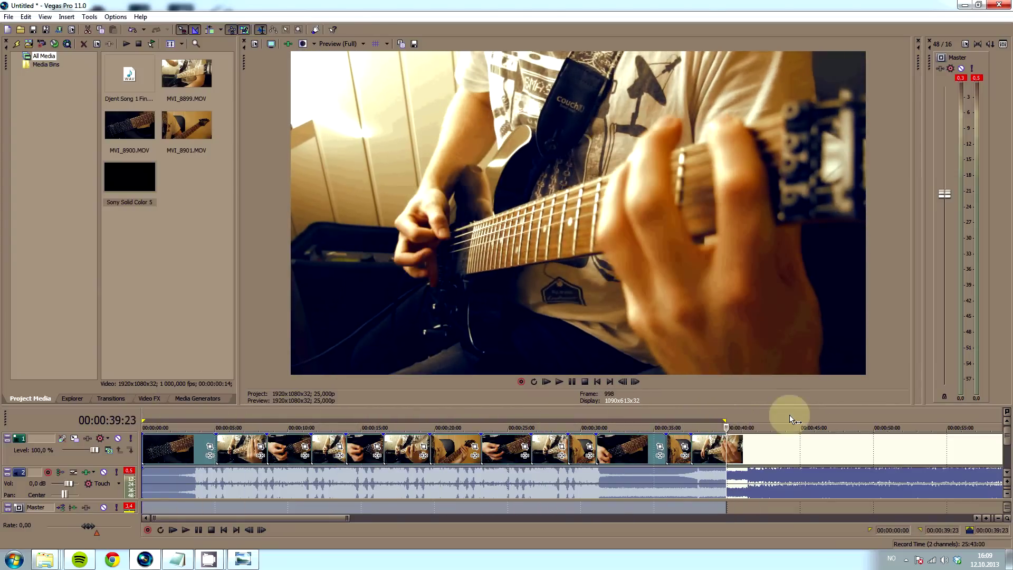
pyautogui.scroll(-5, 785, 414)
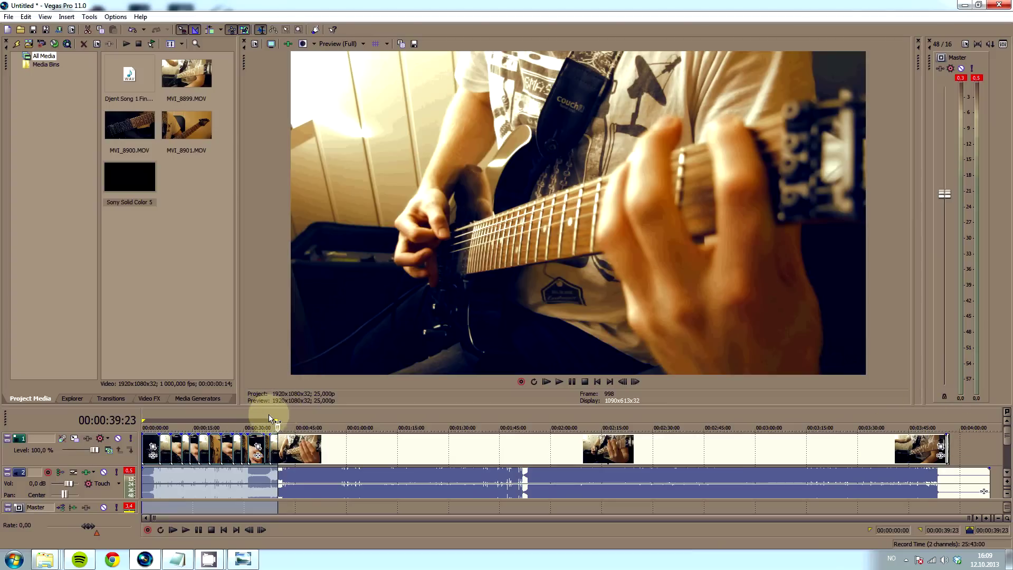
pyautogui.moveTo(276, 420); pyautogui.dragTo(948, 427)
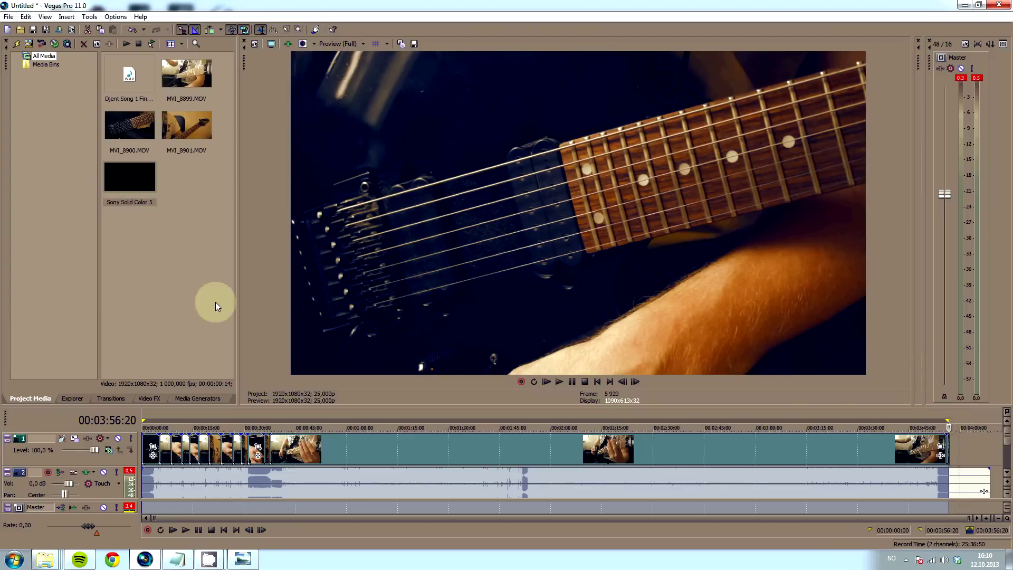
# Step: Open the render settings and choose the Internet HD 1080p Youtube template under the MainConcept AVC/AAC (*.mp4) output format
pyautogui.click(8, 17)
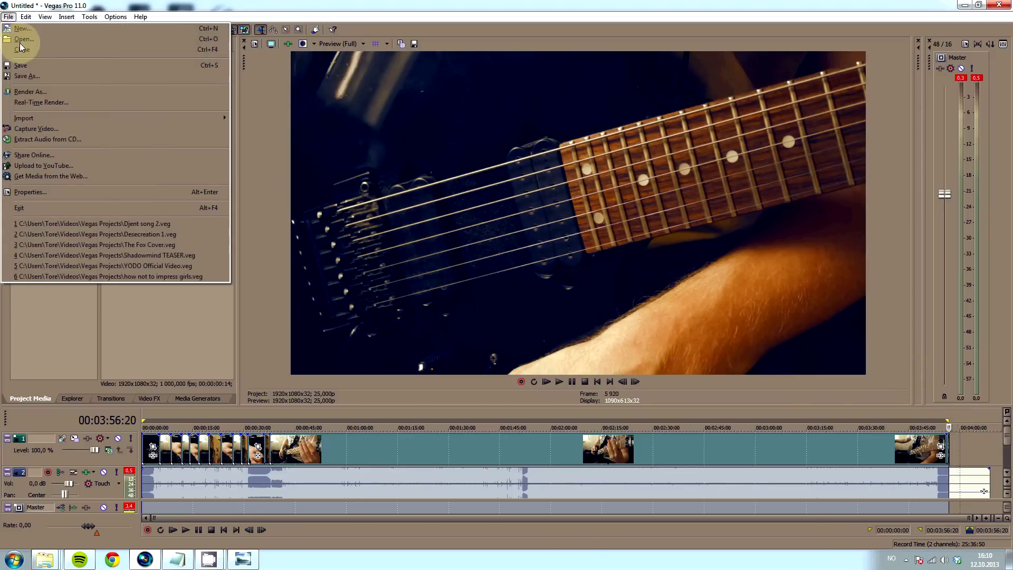
pyautogui.click(51, 92)
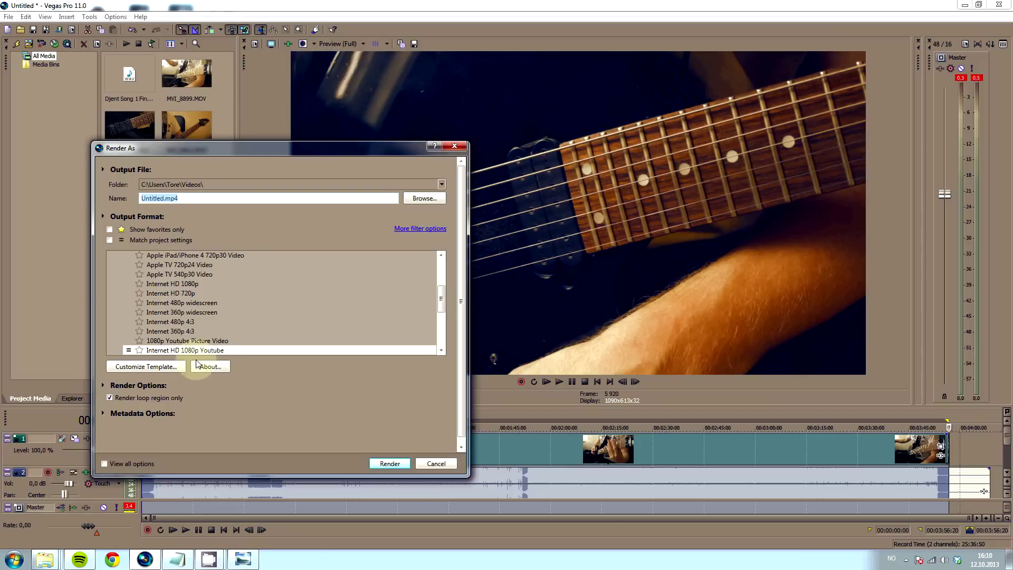
pyautogui.moveTo(444, 302); pyautogui.dragTo(442, 279)
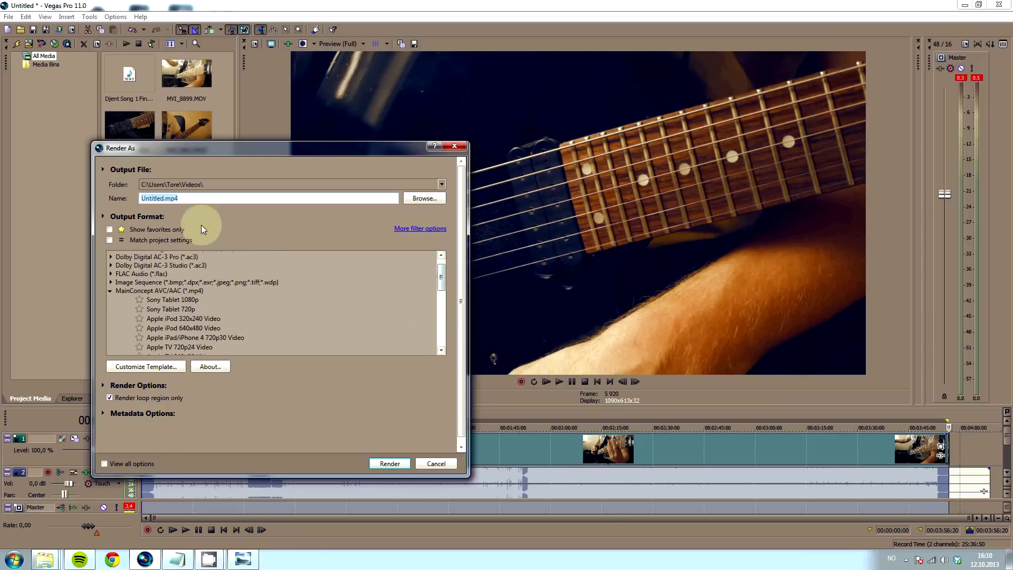
pyautogui.click(133, 292)
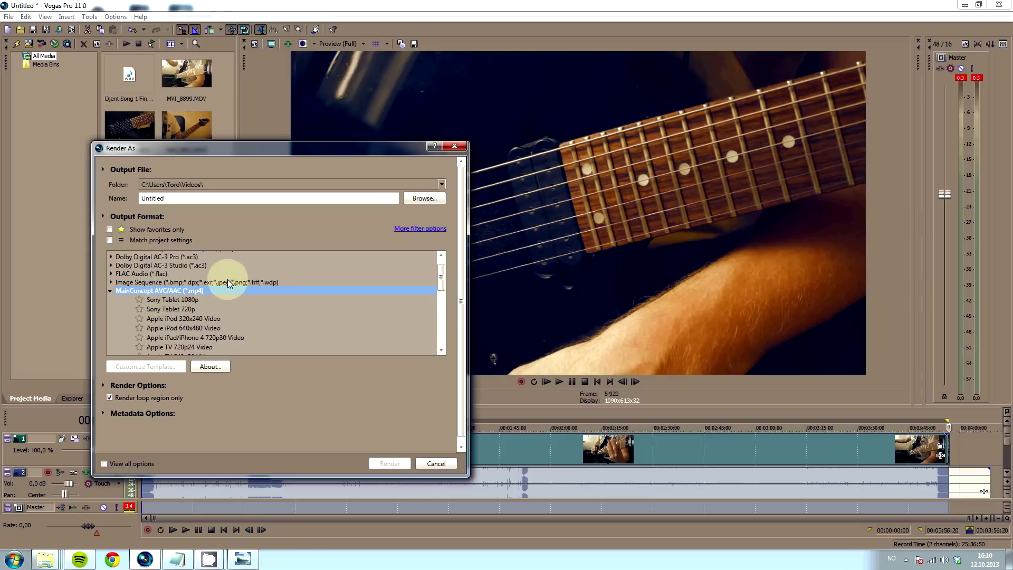
pyautogui.moveTo(442, 279); pyautogui.dragTo(441, 301)
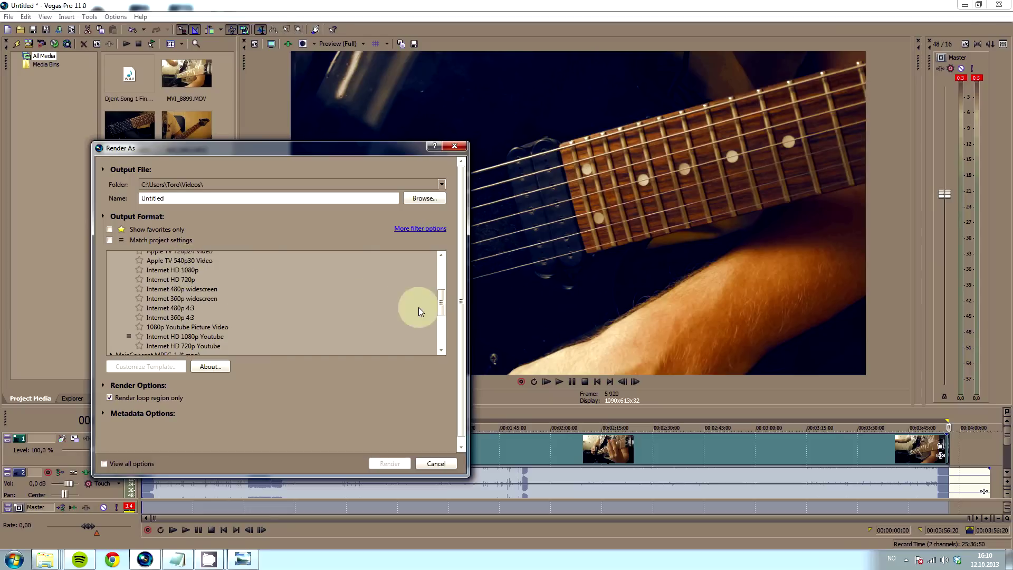
pyautogui.click(184, 337)
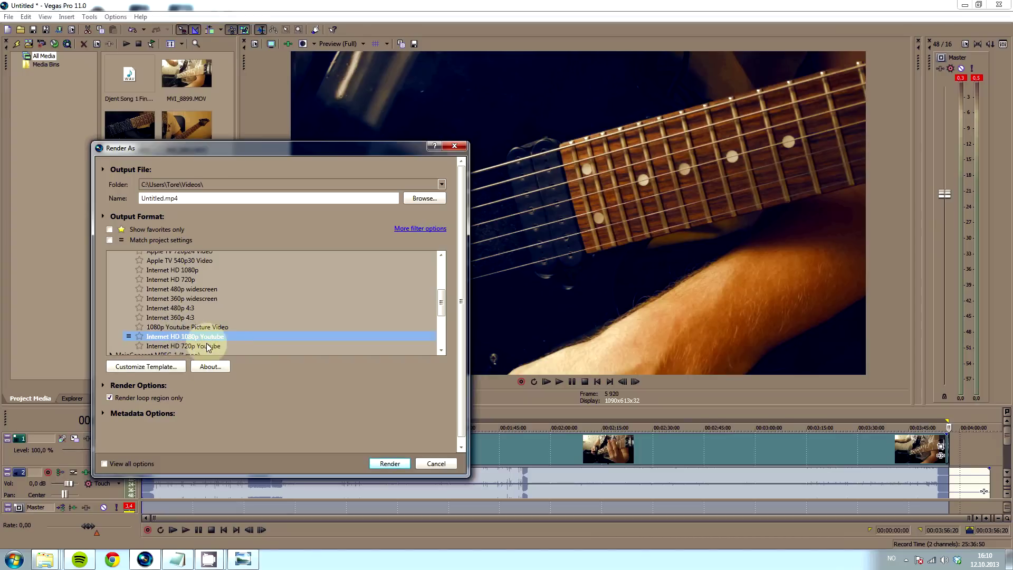
# Step: Review the template's custom video, audio and system settings, keep the video rendering quality at Best and accept the settings
pyautogui.click(146, 367)
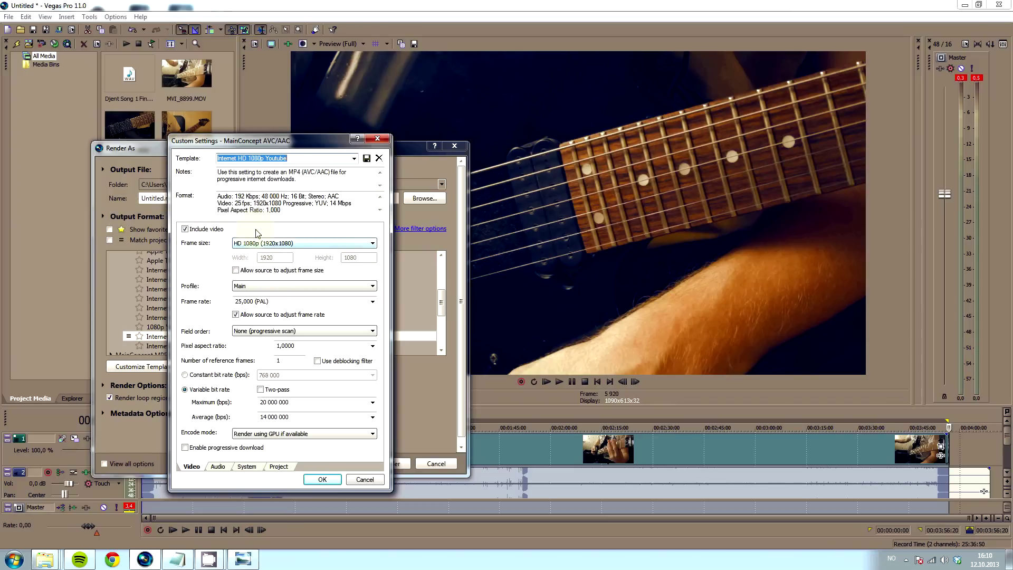
pyautogui.click(239, 301)
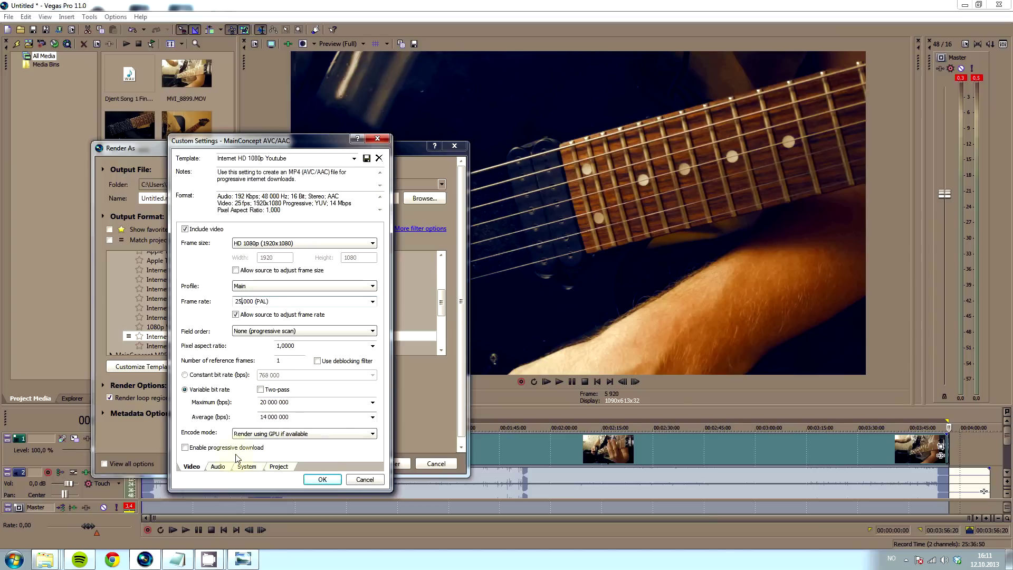
pyautogui.click(224, 467)
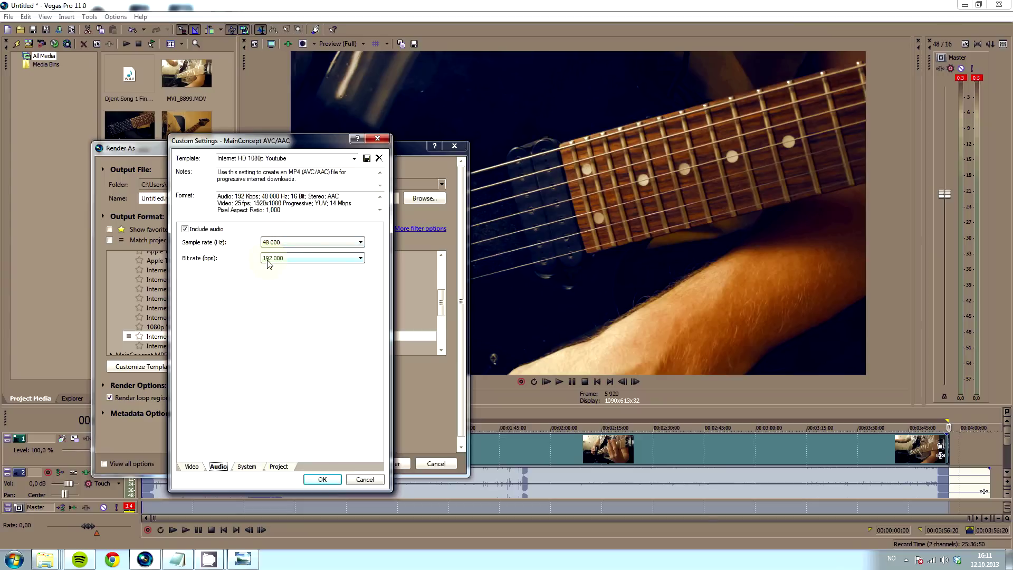
pyautogui.click(246, 468)
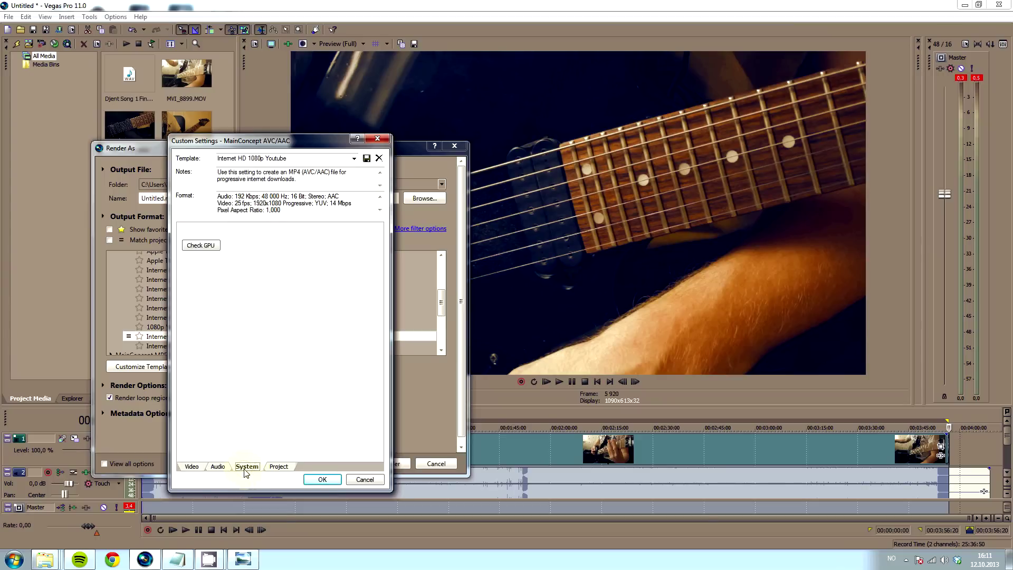
pyautogui.click(282, 468)
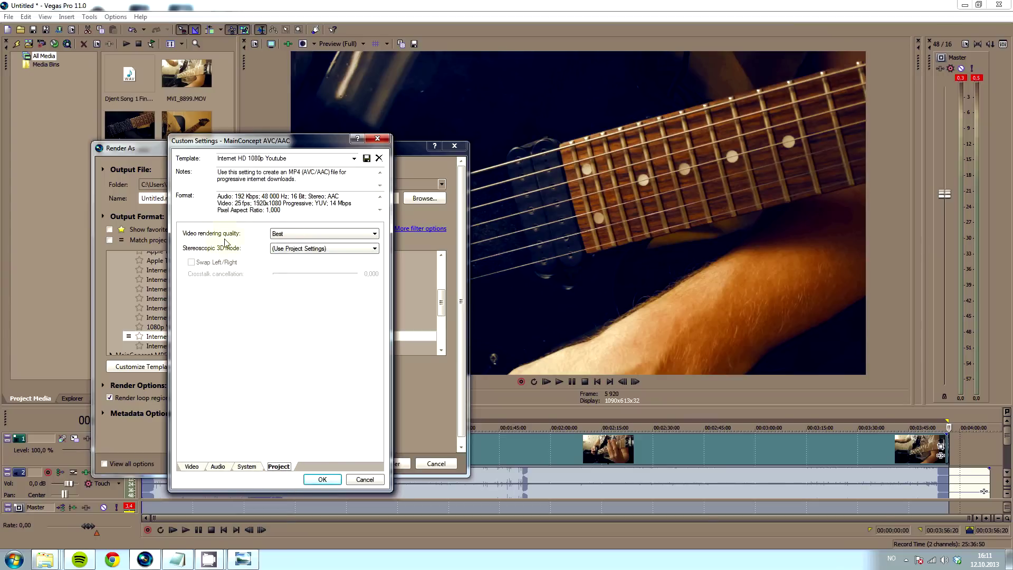
pyautogui.click(285, 233)
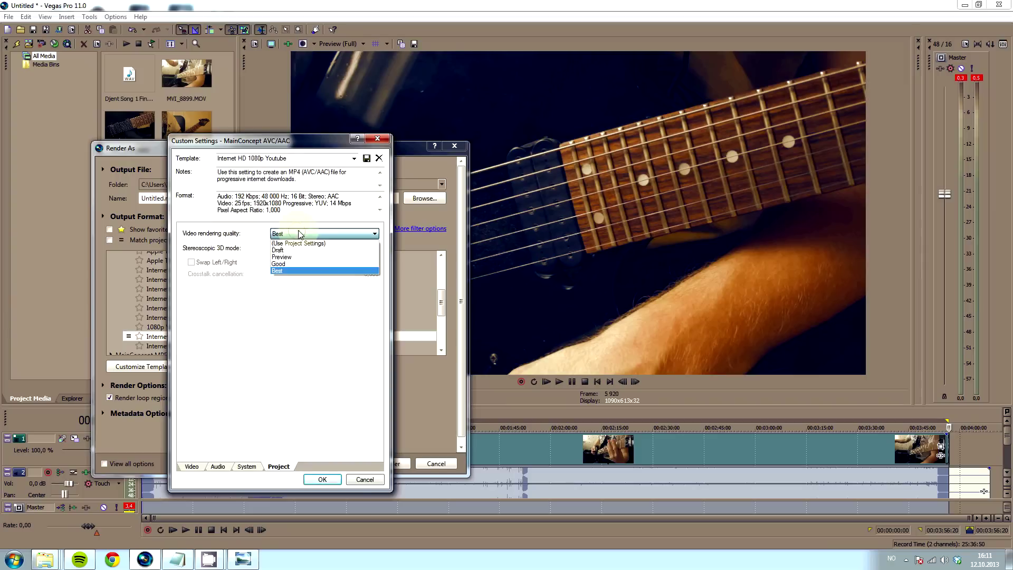
pyautogui.click(286, 272)
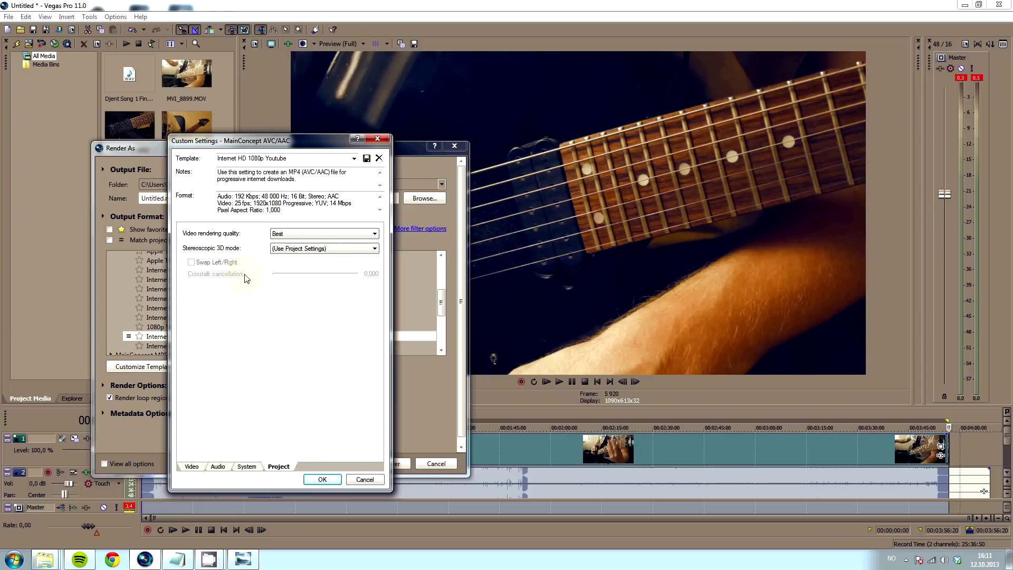
pyautogui.click(323, 479)
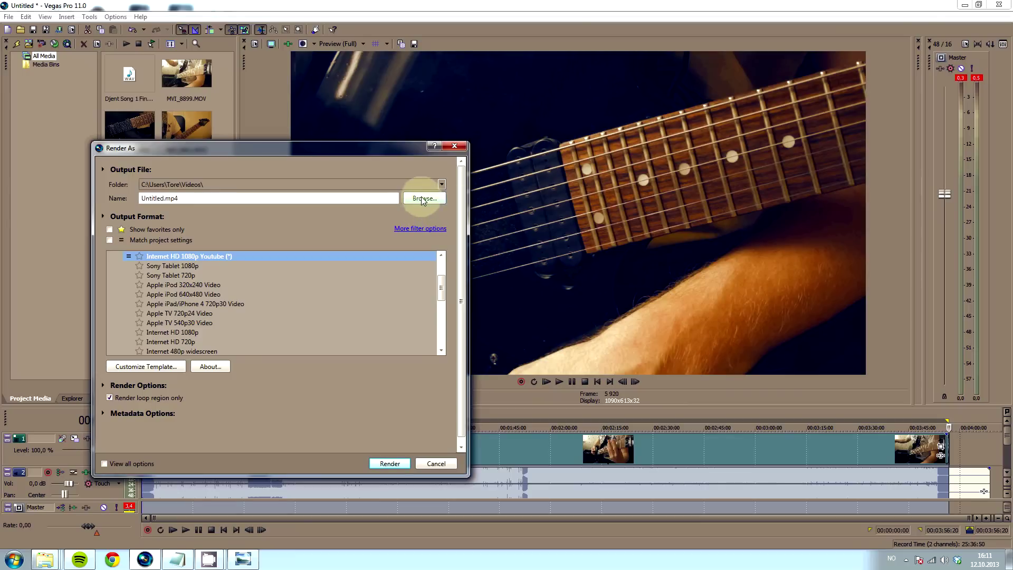
# Step: Name the output file "Our awesome guitar video.mp4" and start rendering the loop region
pyautogui.click(163, 199)
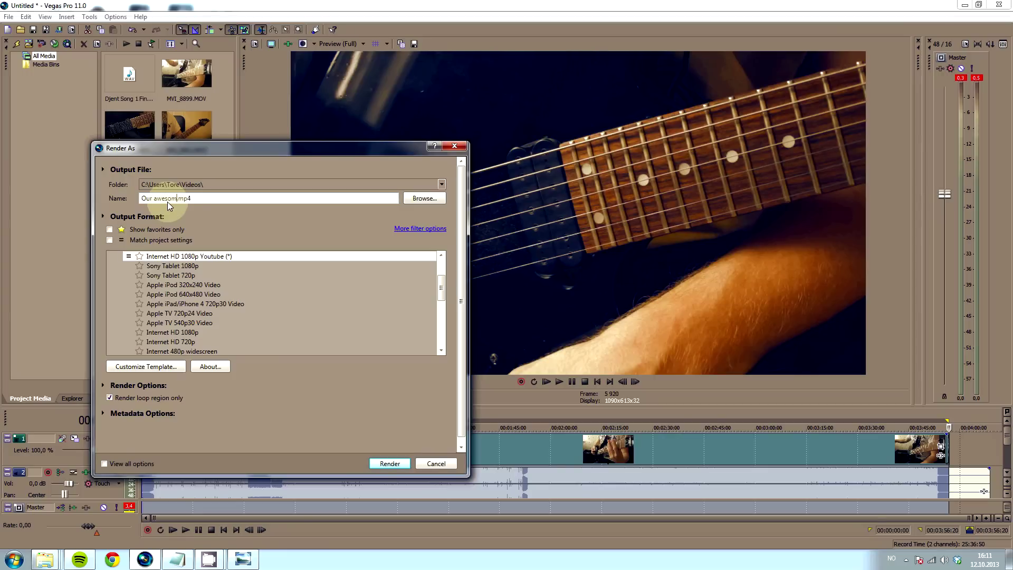
pyautogui.write('guitar video')
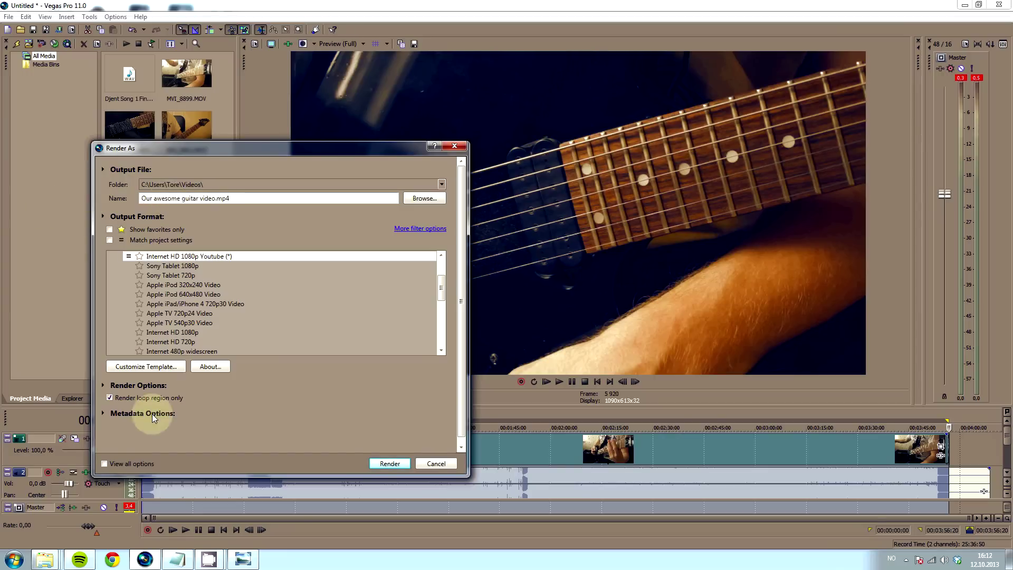
pyautogui.click(389, 463)
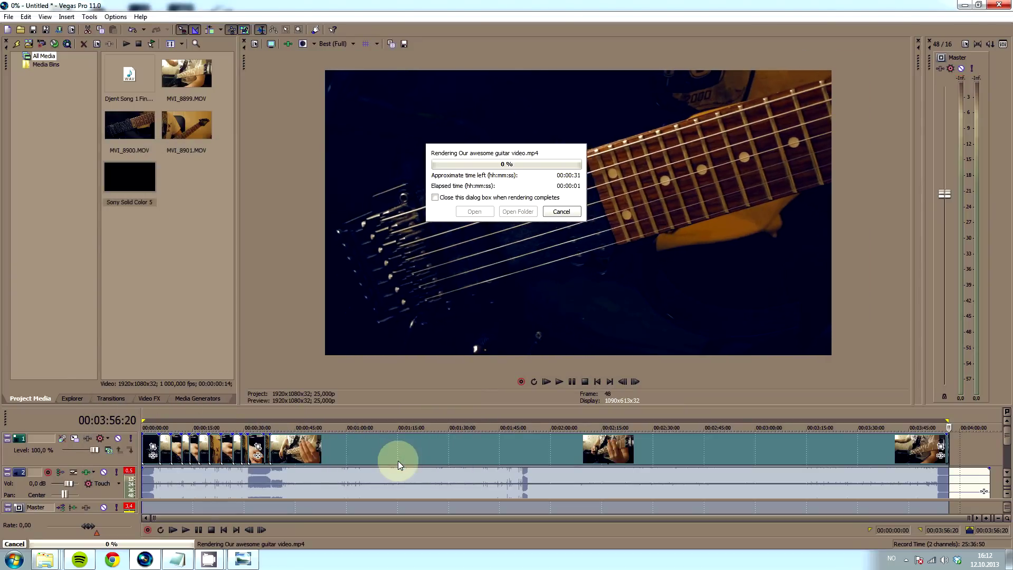